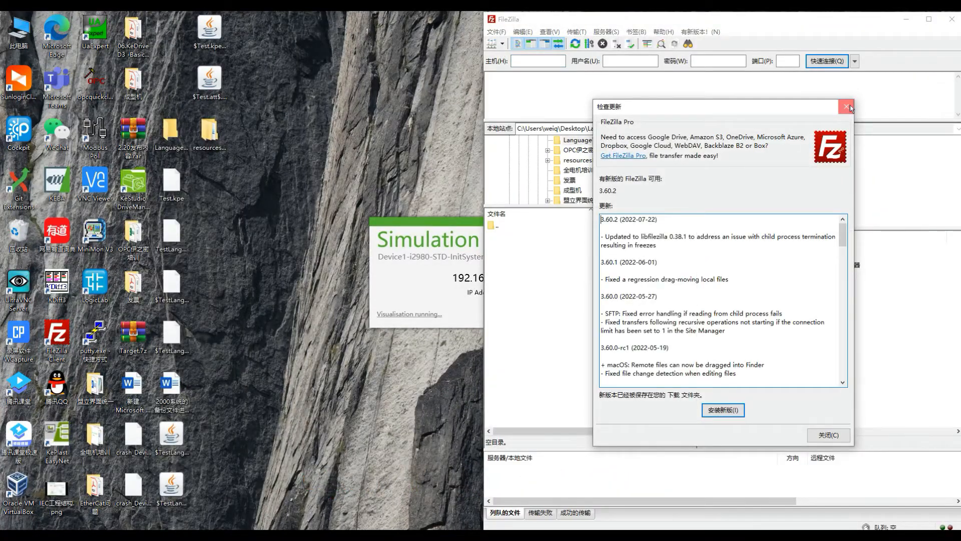
Dismiss the update notice, connect to the saved site Service_192.168.71.x, and accept the server's unknown host key.
left_click(847, 107)
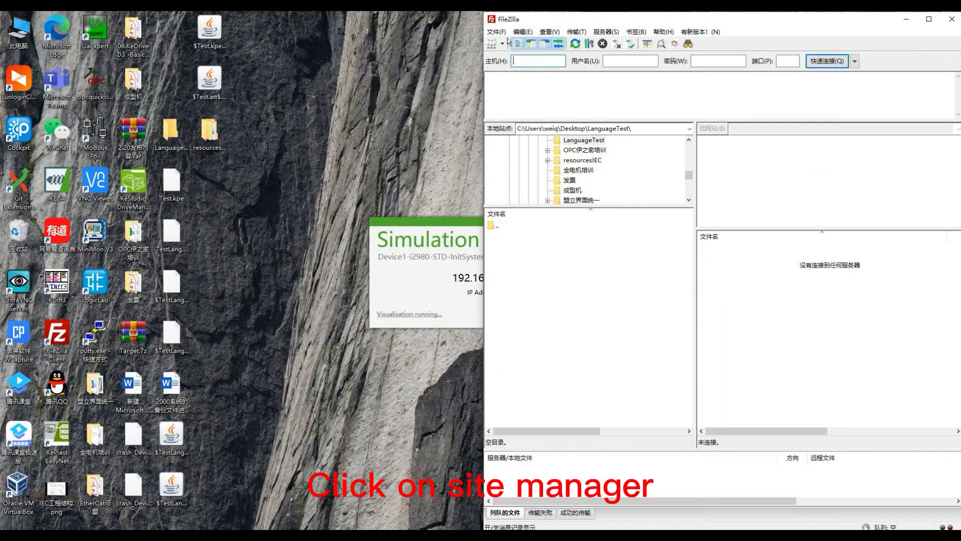
left_click(492, 44)
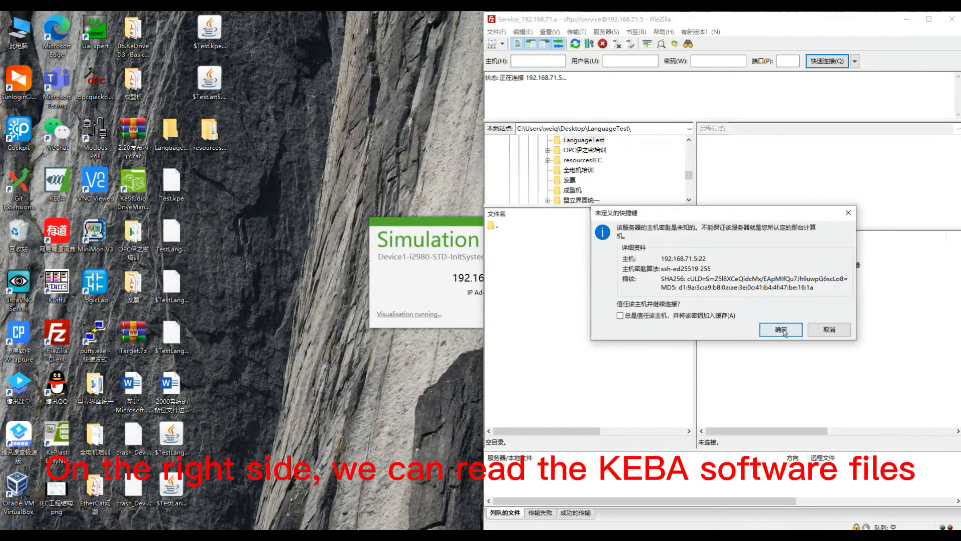
left_click(779, 329)
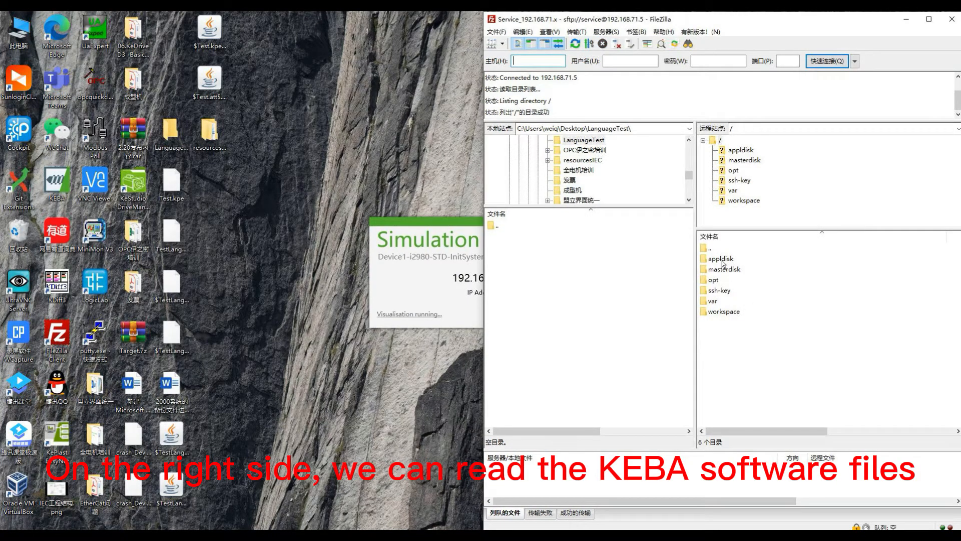
Open the remote folder /appldisk/application/view.
double_click(722, 259)
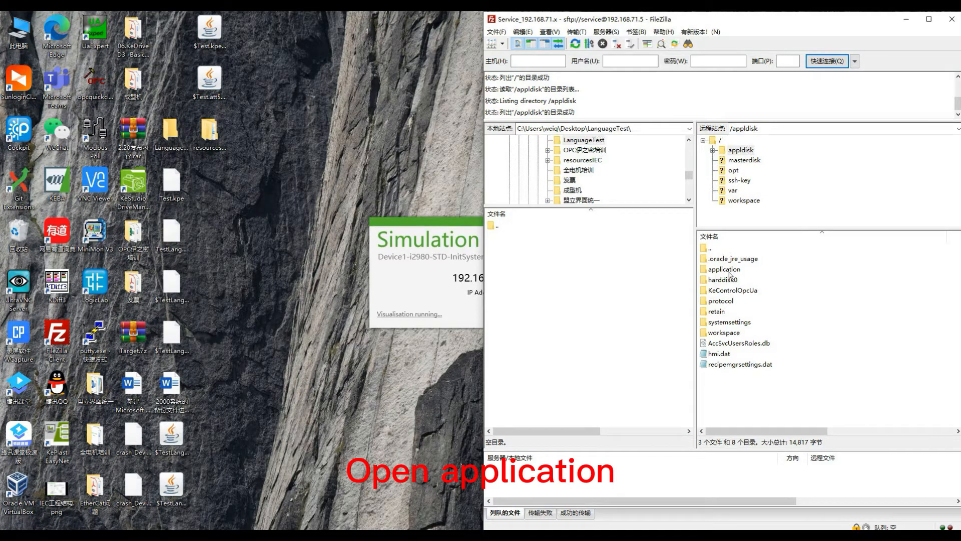
double_click(728, 270)
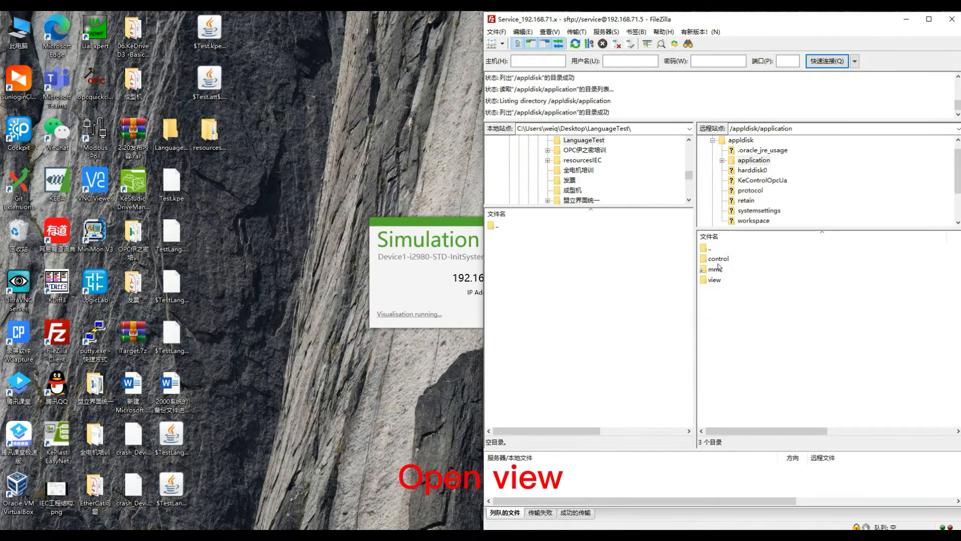
double_click(719, 281)
Download language.jar and resourcesIEC.jar from the remote view folder into the local LanguageTest folder.
left_click(731, 322)
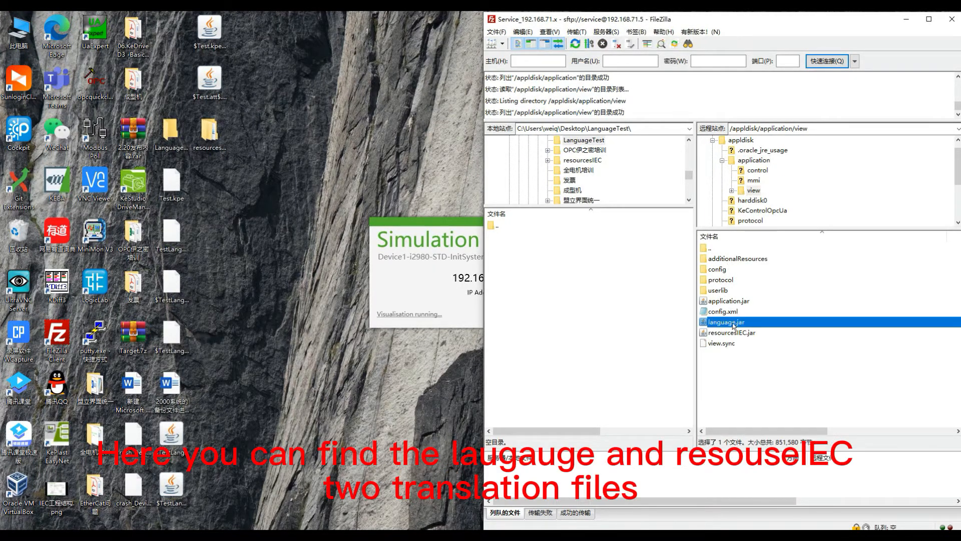
left_click(735, 338, "ctrl")
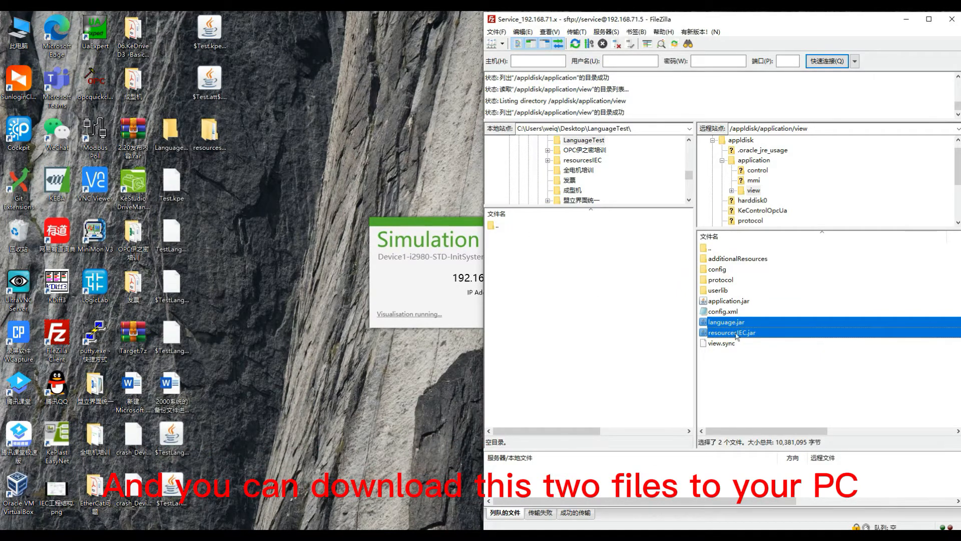
left_click(508, 227)
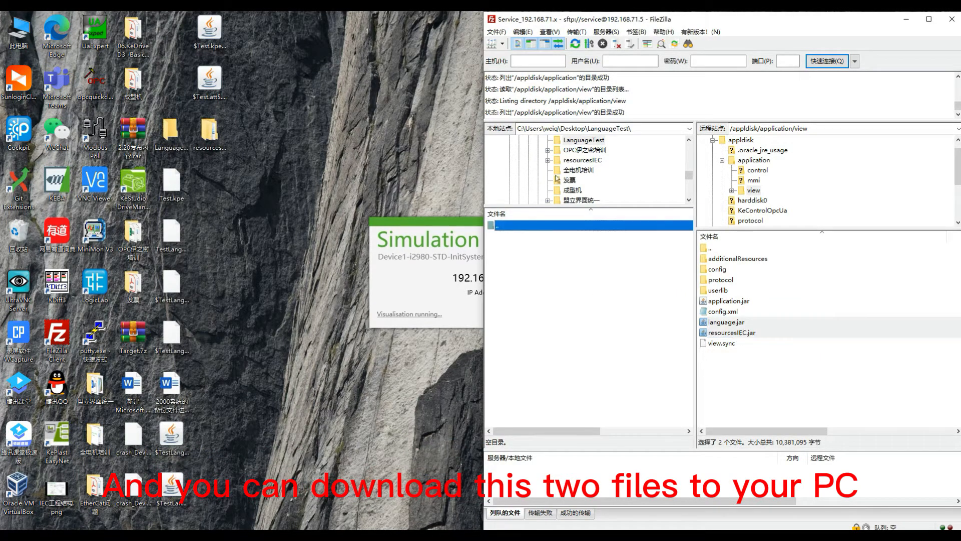
left_click(581, 141)
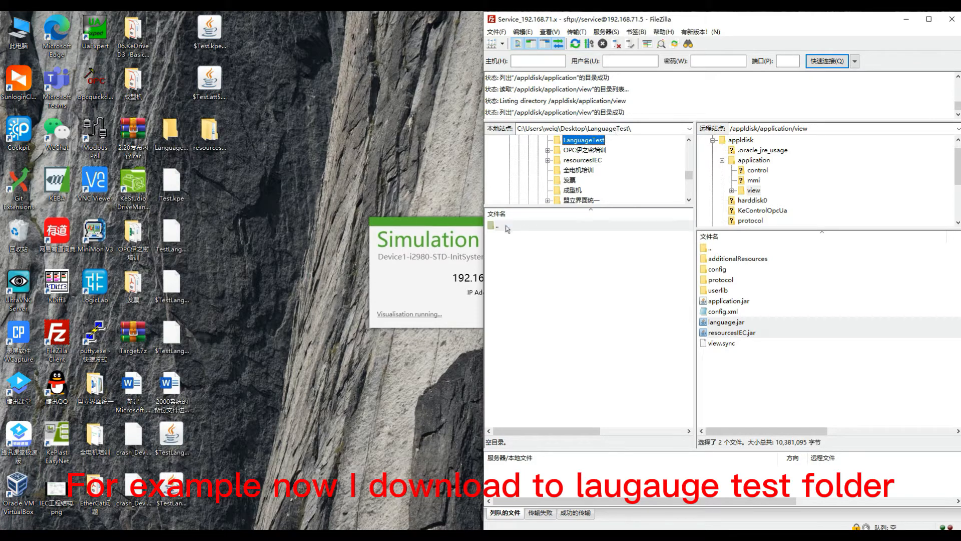
left_click(637, 294)
right_click(741, 324)
left_click(767, 329)
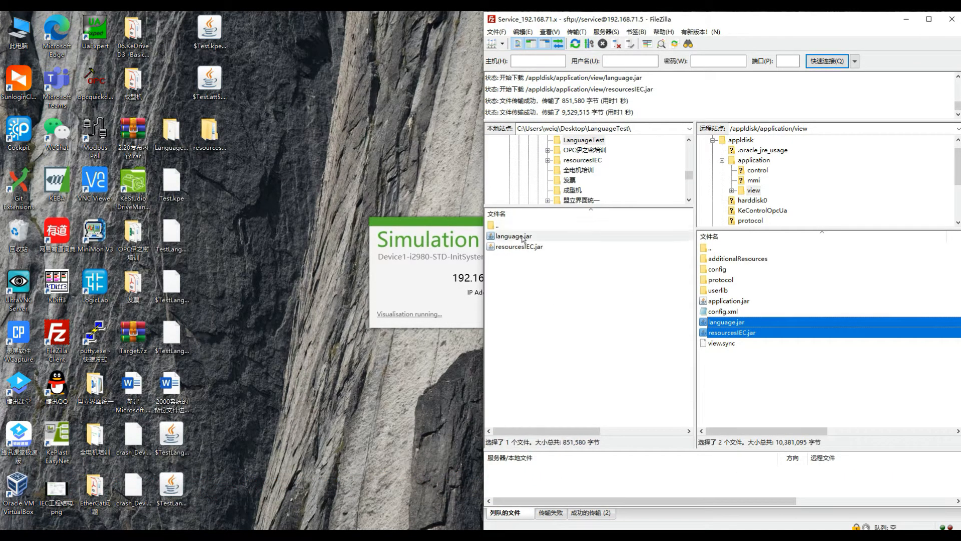
Open the LanguageTest folder from the desktop and move its window clear of the remote file list.
left_click(520, 246)
left_click(176, 138)
double_click(177, 138)
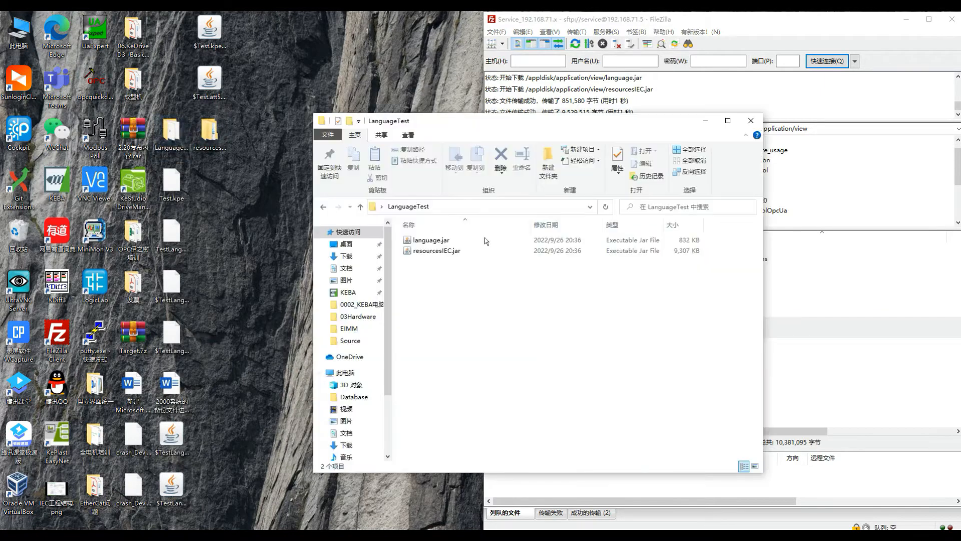
left_click(426, 251)
left_click_drag(493, 124, 269, 123)
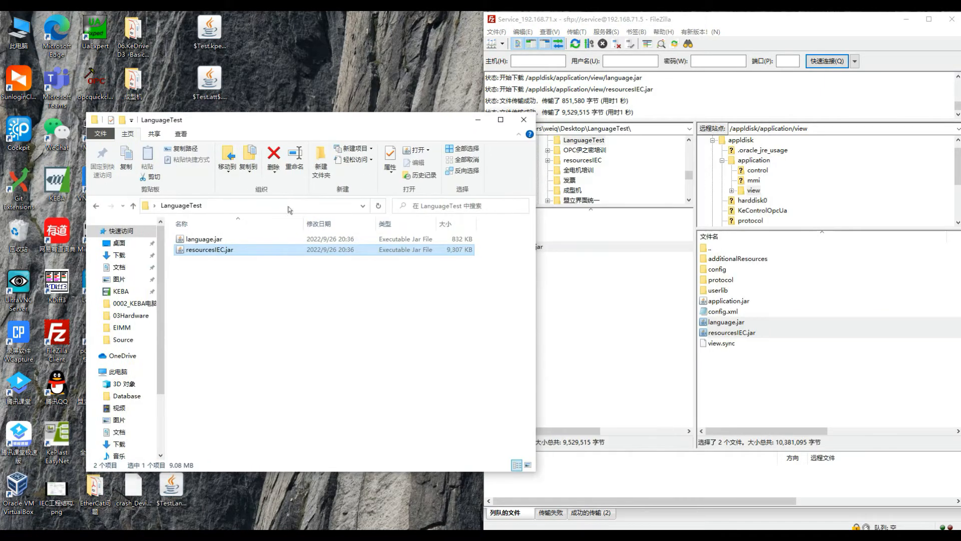
Extract language.jar into its own language subfolder inside LanguageTest.
left_click(244, 236)
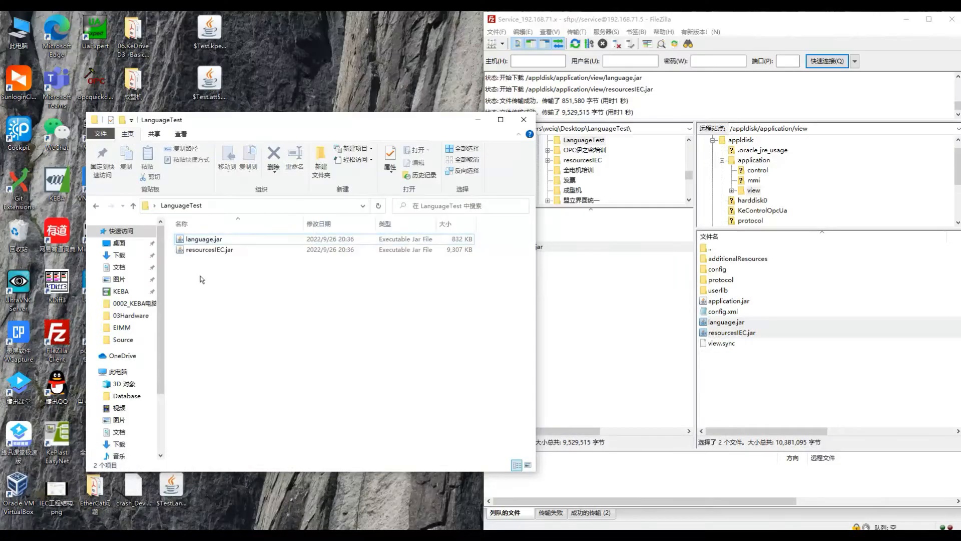
left_click(210, 240)
right_click(212, 244)
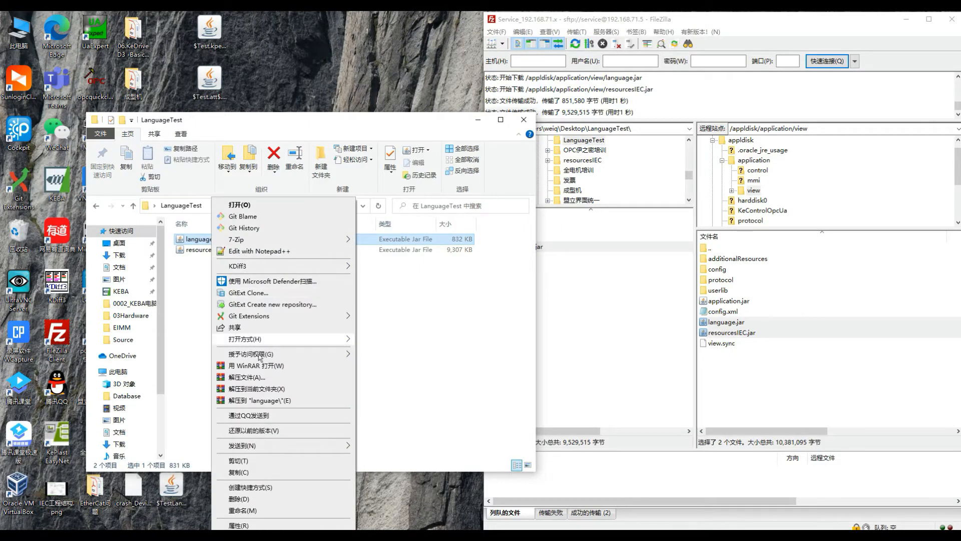
left_click(269, 400)
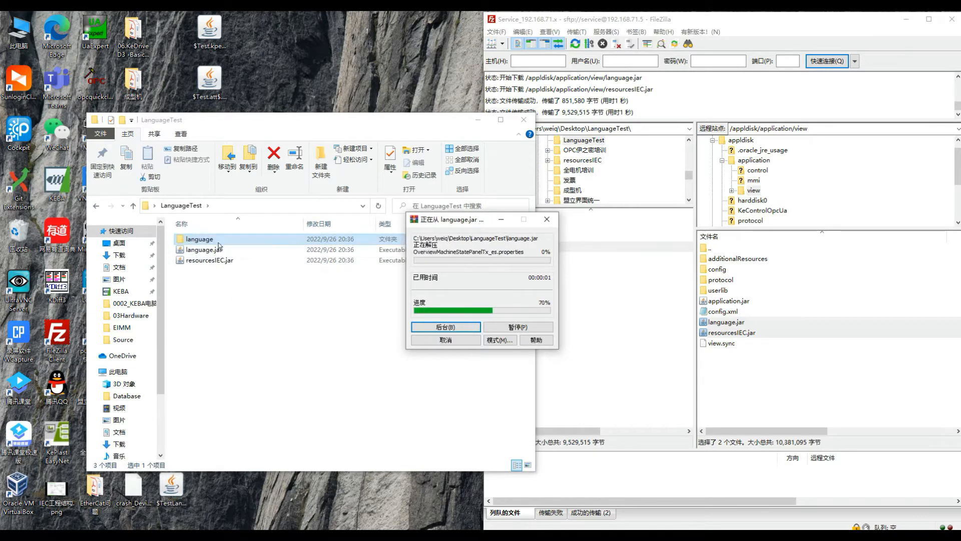
Open the extracted language folder and look through its subfolders.
left_click(218, 244)
double_click(218, 241)
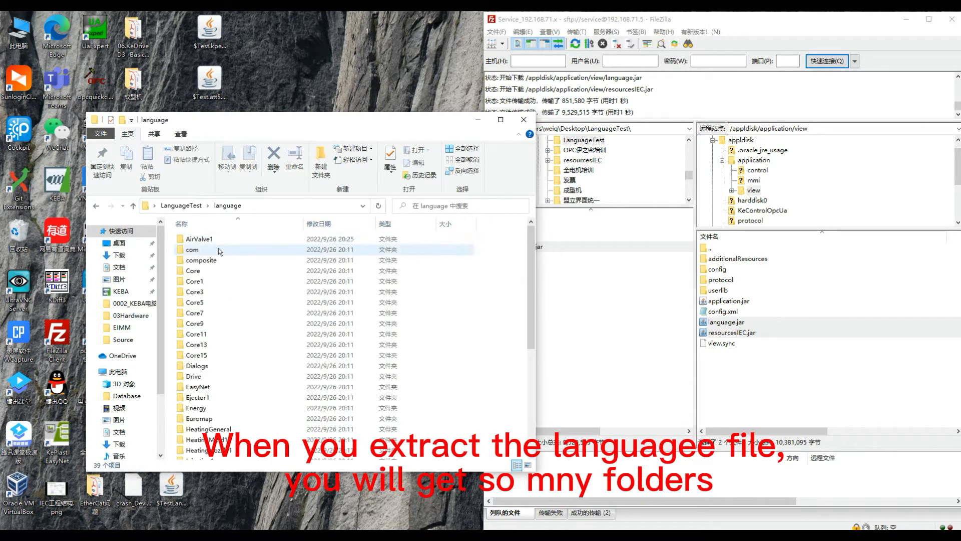
scroll(235, 362, "down", 5)
scroll(236, 365, "up", 5)
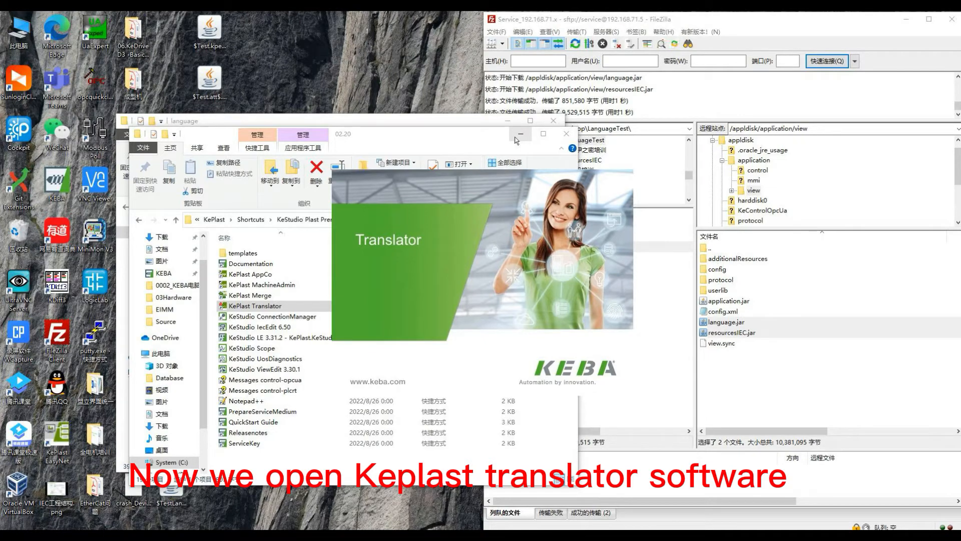
Switch to KePlast Translator and create a new project file named Test on the desktop.
left_click(515, 137)
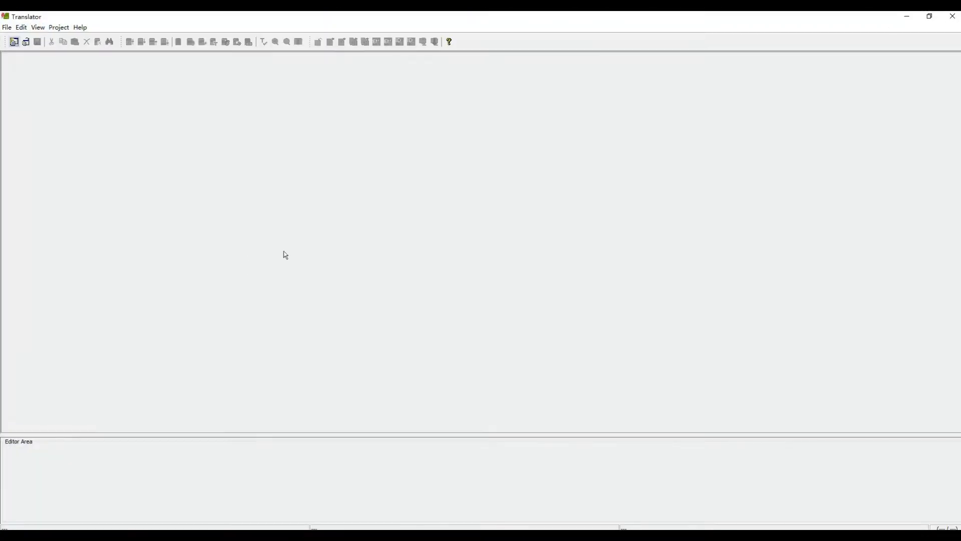
left_click(6, 28)
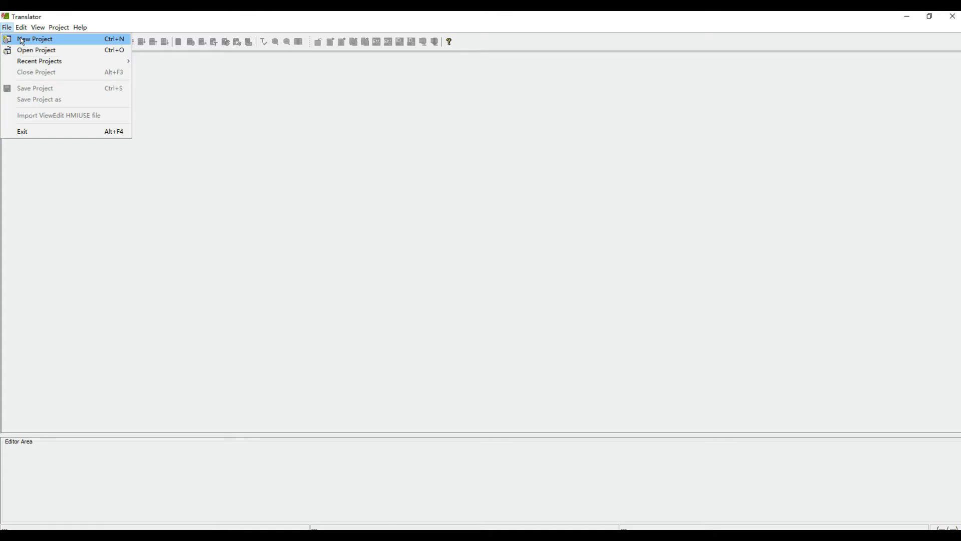
left_click(23, 40)
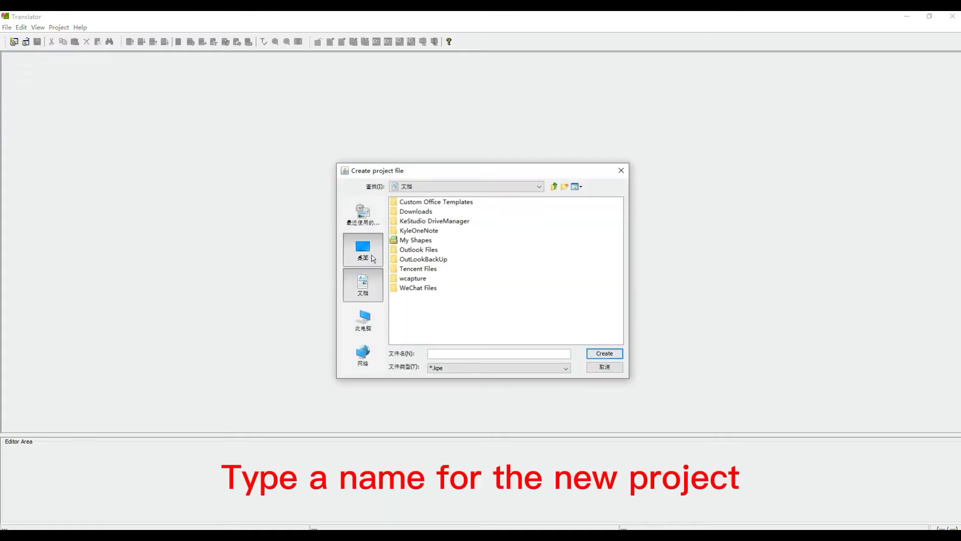
type("TesT")
key("space")
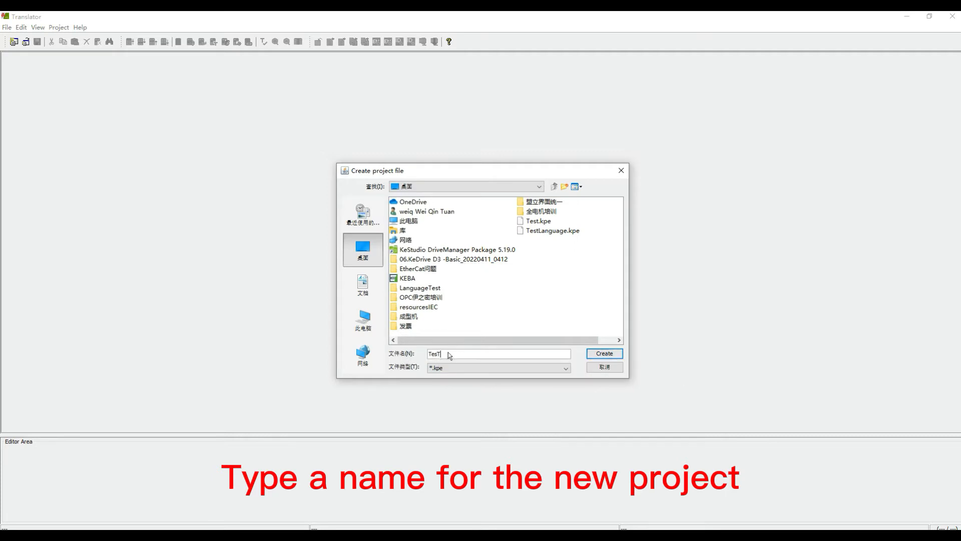
key("BackSpace")
type("t")
key("Return")
left_click_drag(456, 353, 419, 357)
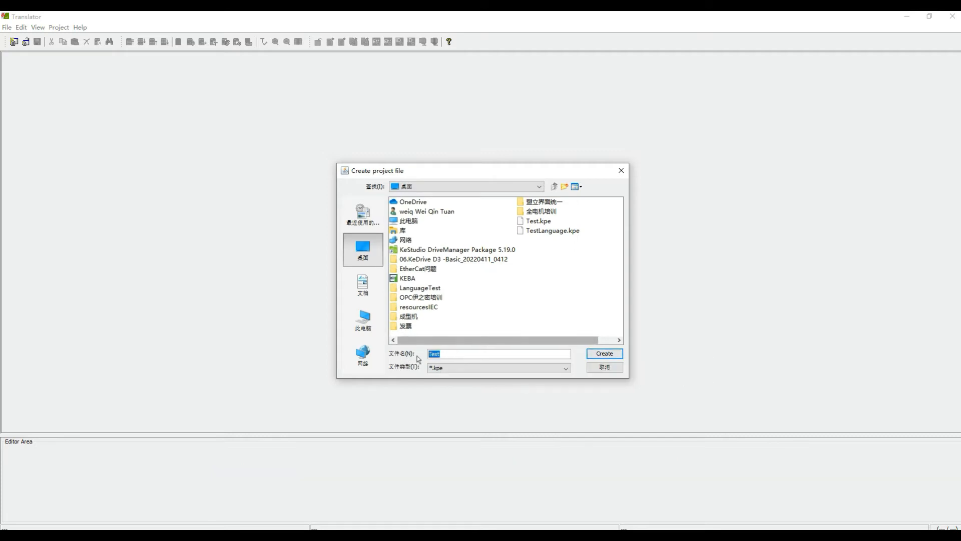
left_click(603, 354)
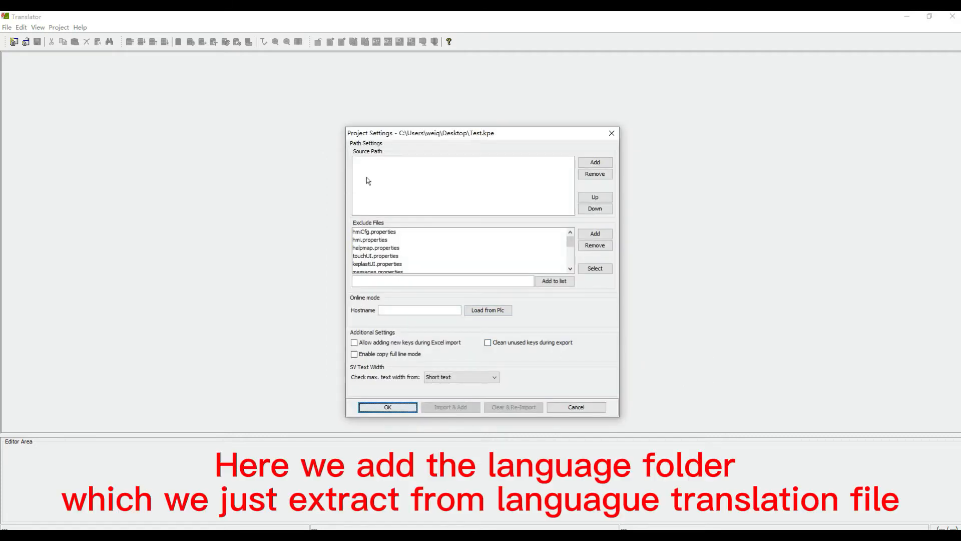
Add the extracted LanguageTest\language folder as the project's source path and import its translation files.
left_click(595, 163)
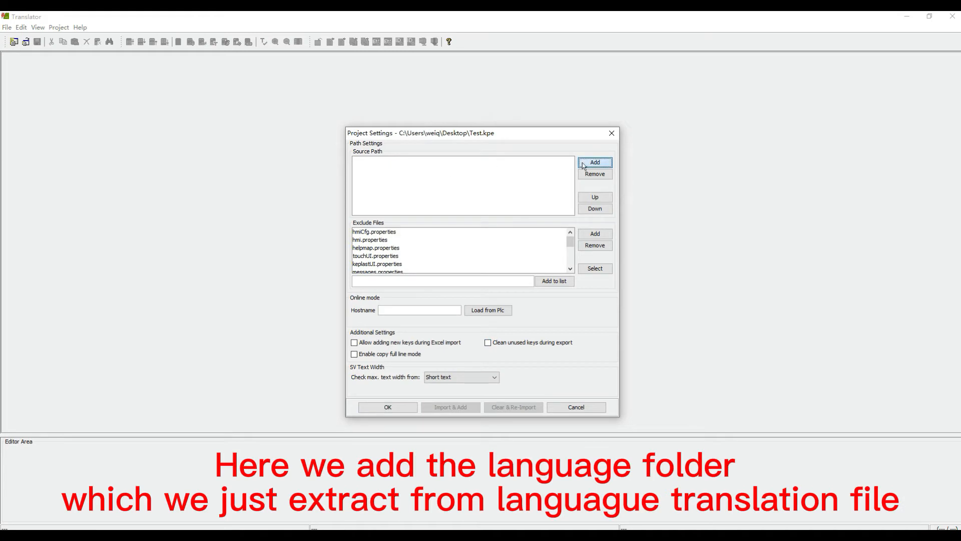
double_click(422, 230)
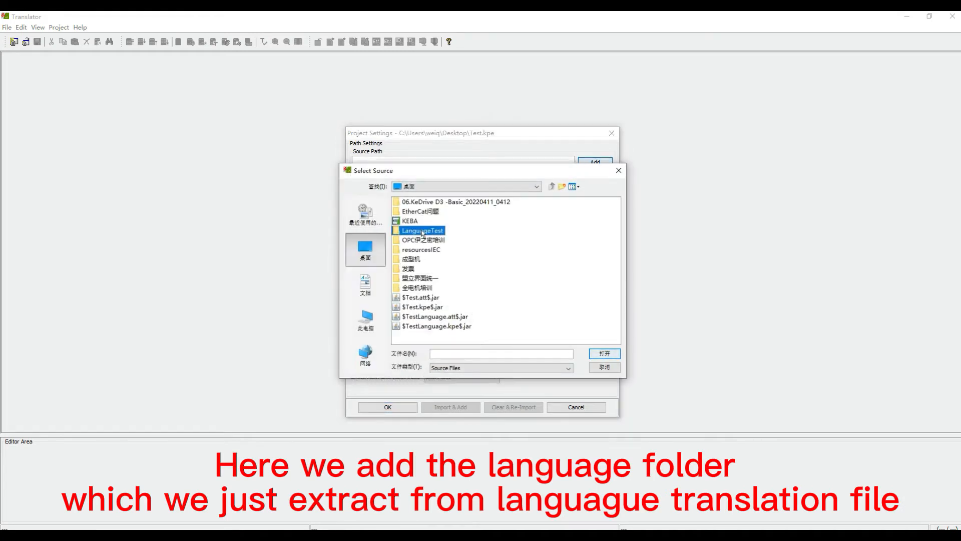
left_click(417, 203)
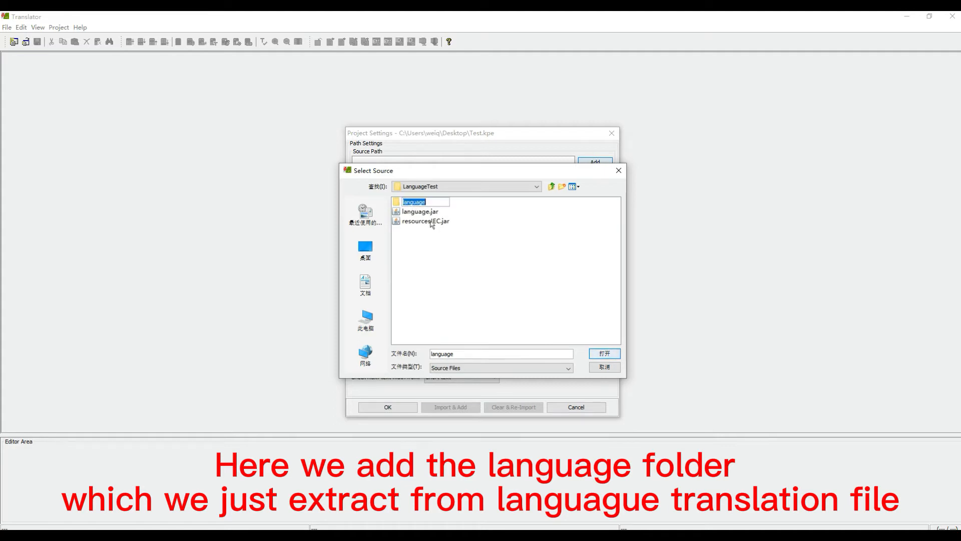
double_click(398, 204)
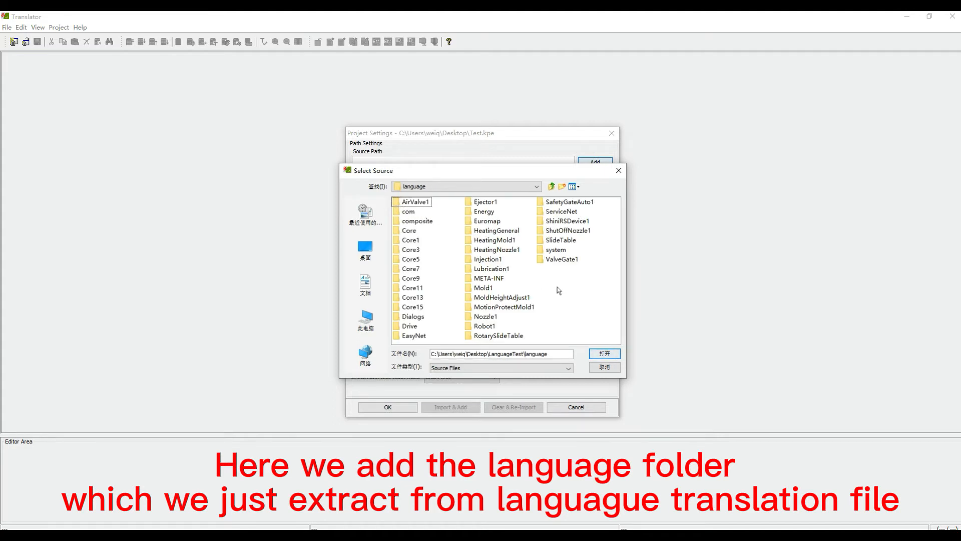
left_click(605, 354)
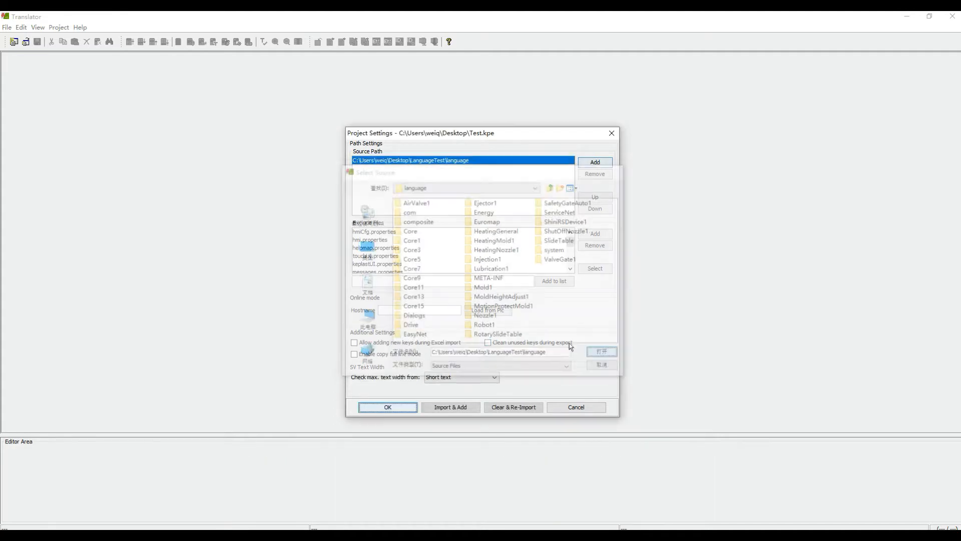
left_click(414, 406)
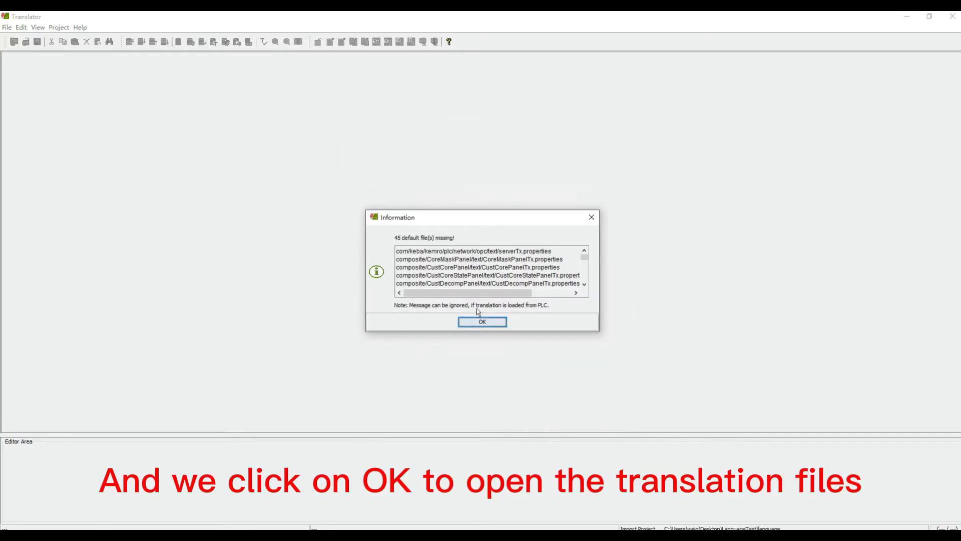
left_click(484, 321)
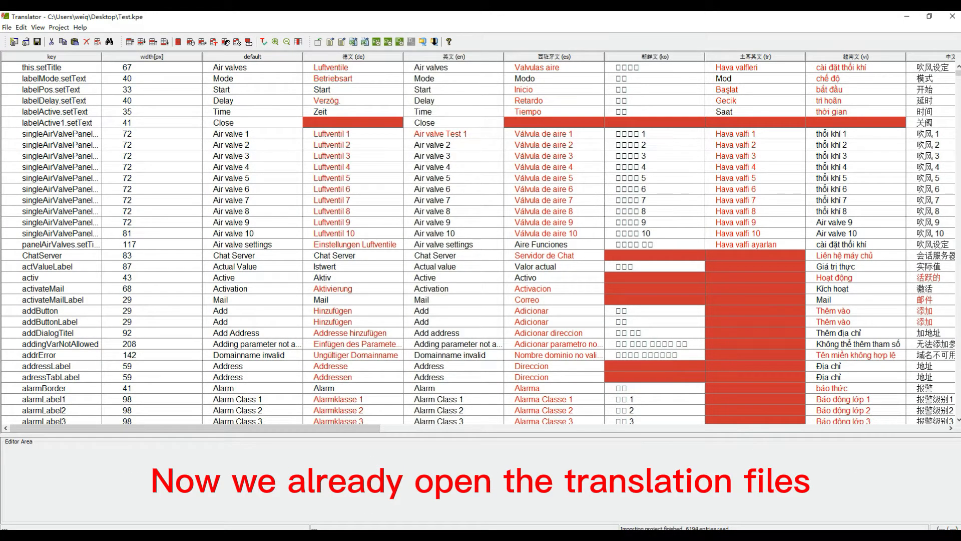
Switch to the KePlast HMI simulation window and move it aside to view the Air valve settings labels next to the translation table.
left_click(236, 535)
left_click(190, 498)
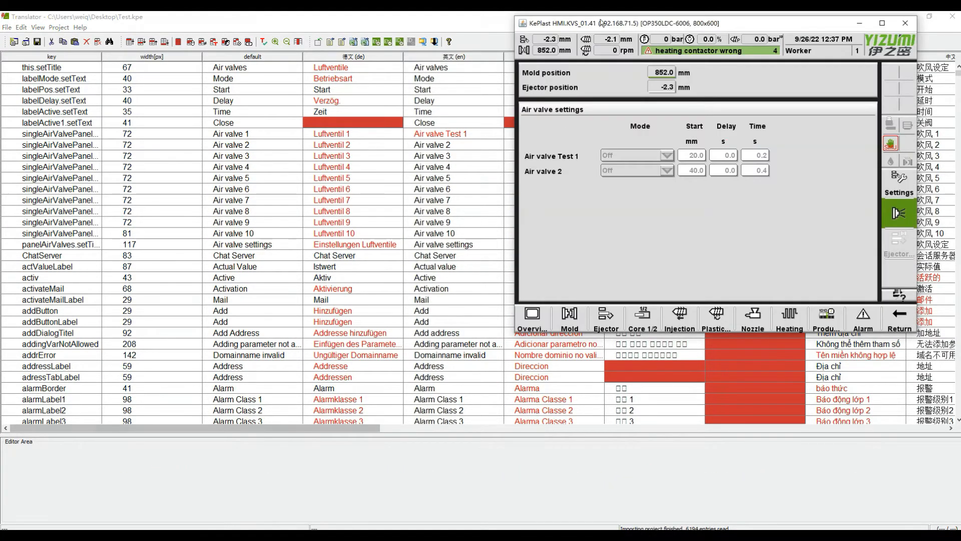
left_click_drag(566, 23, 654, 103)
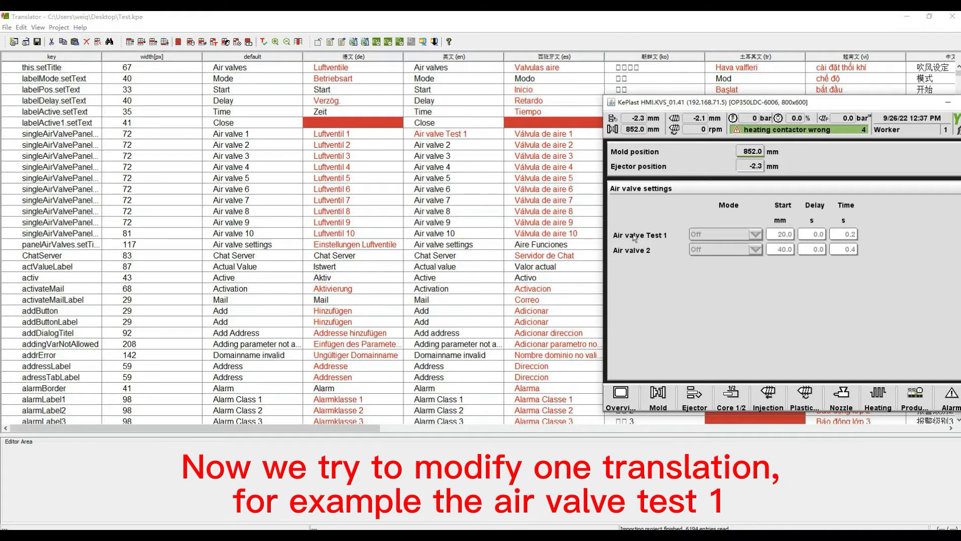
Search the translation table for "Air valve Test" across all languages, ignoring case, and dismiss the search.
right_click(183, 104)
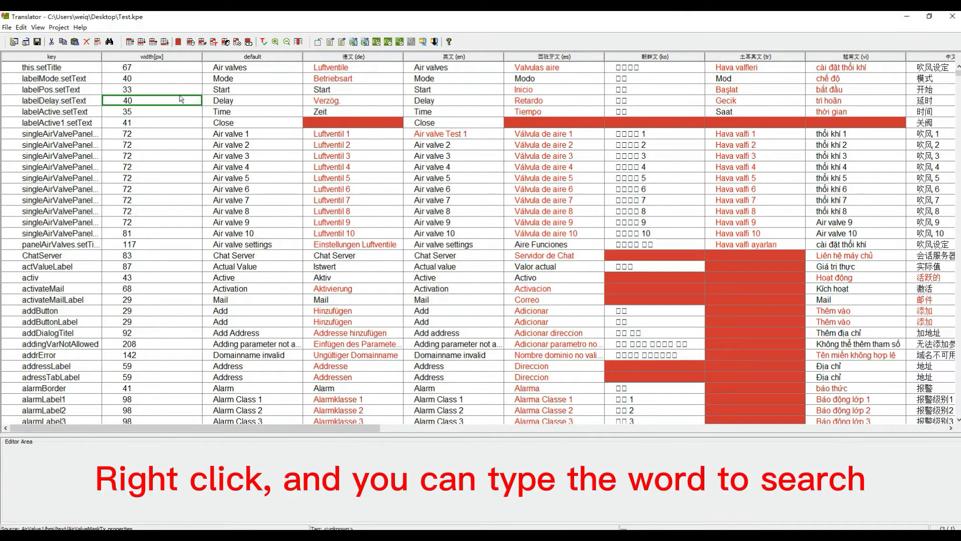
type("A")
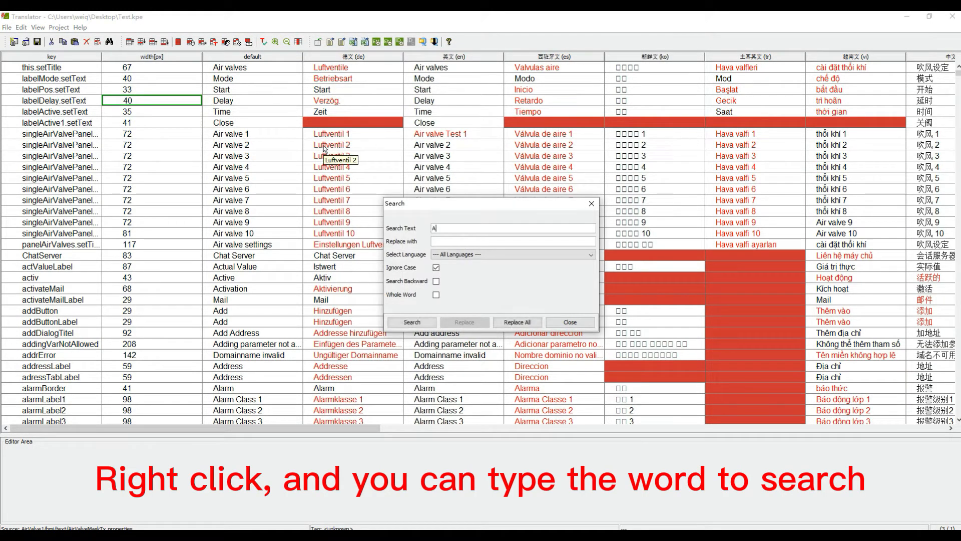
type("ir valve te")
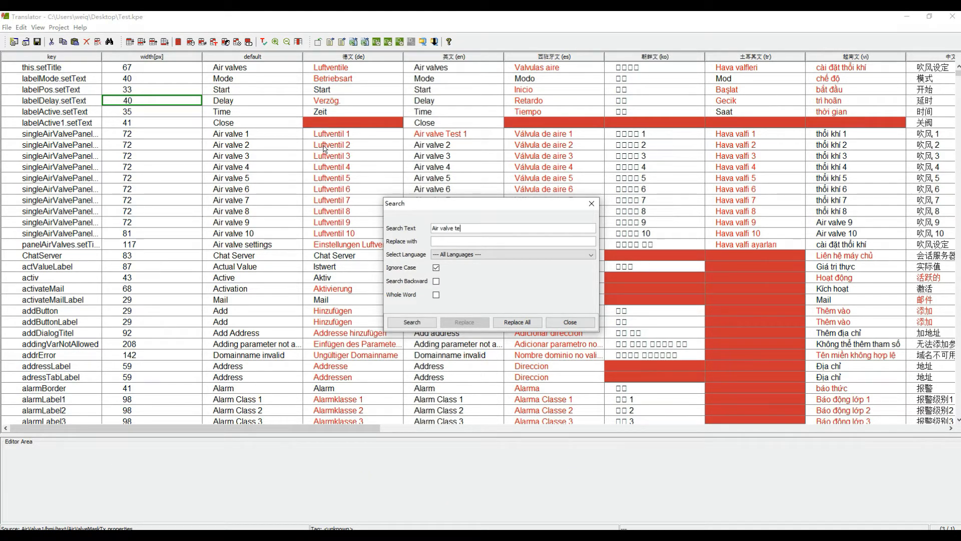
type("st")
key("Return")
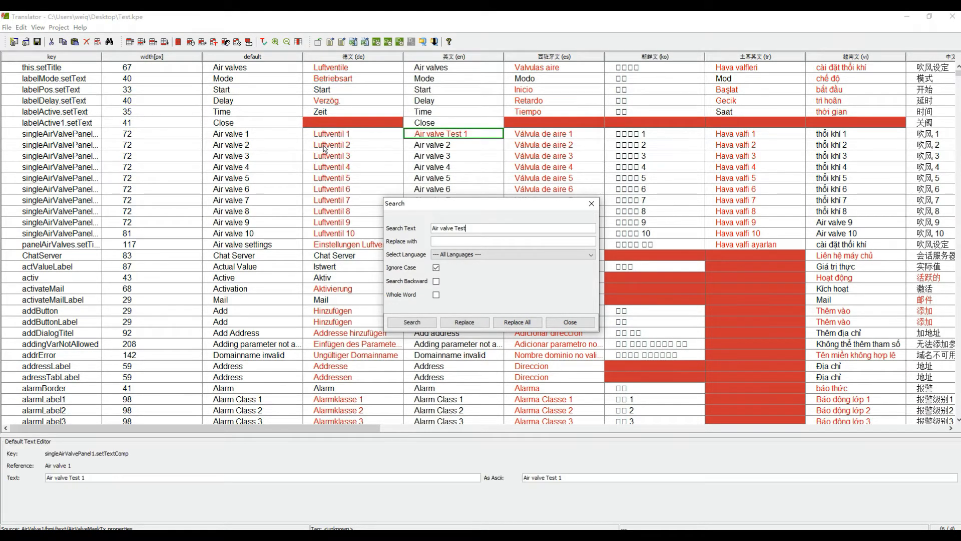
left_click(571, 322)
Change the English translation of Air valve 1 to "Air valve my test 1".
double_click(453, 134)
left_click_drag(452, 133, 435, 135)
type("my")
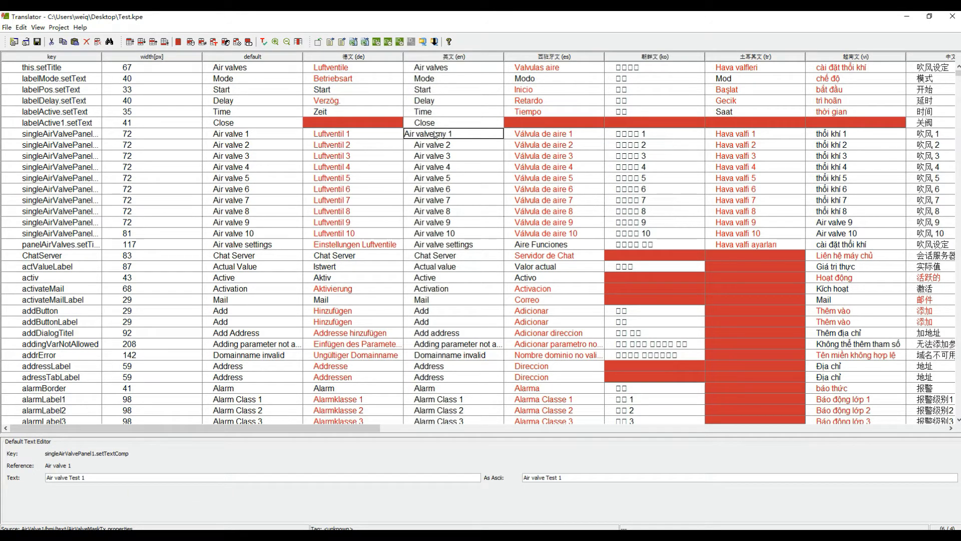
type(" test")
key("Return")
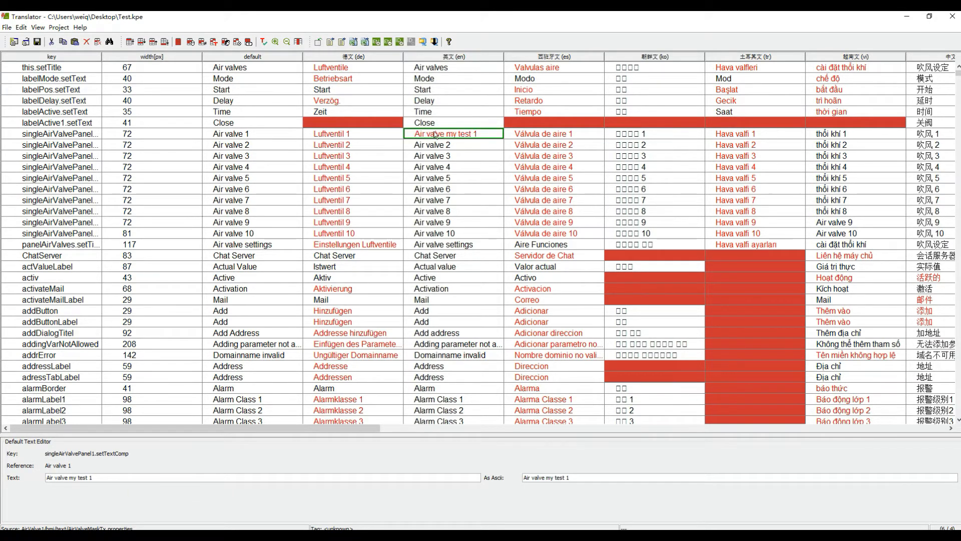
left_click(429, 153)
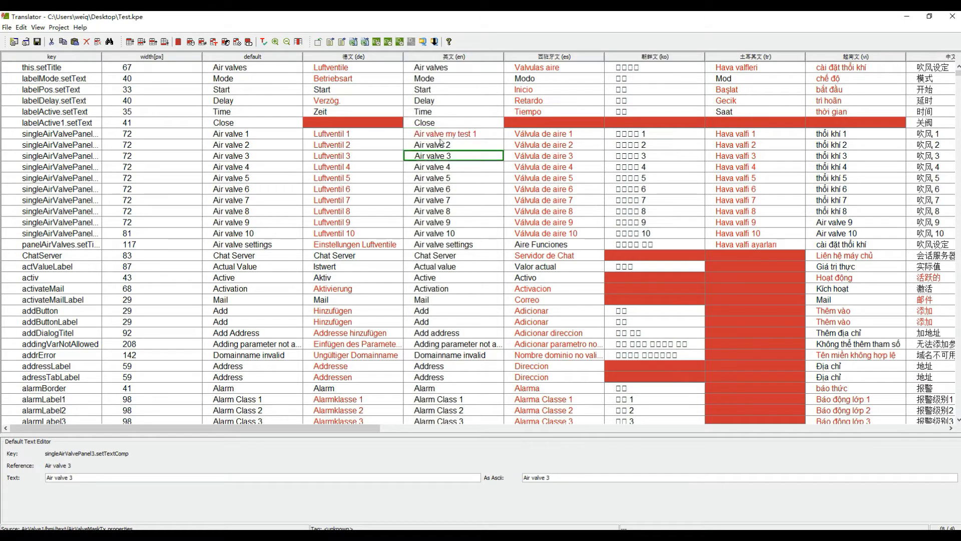
left_click(443, 137)
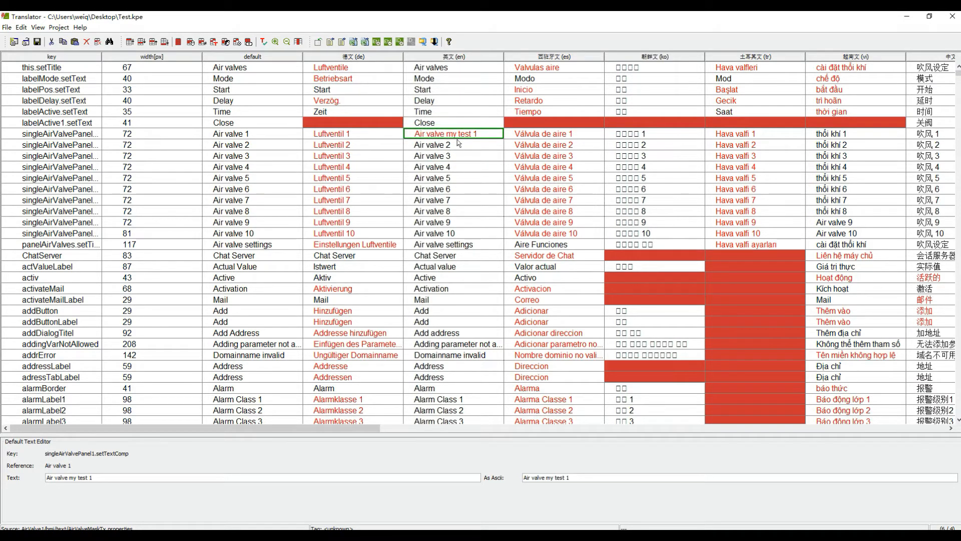
Start a properties export and select all available languages for it.
left_click(342, 42)
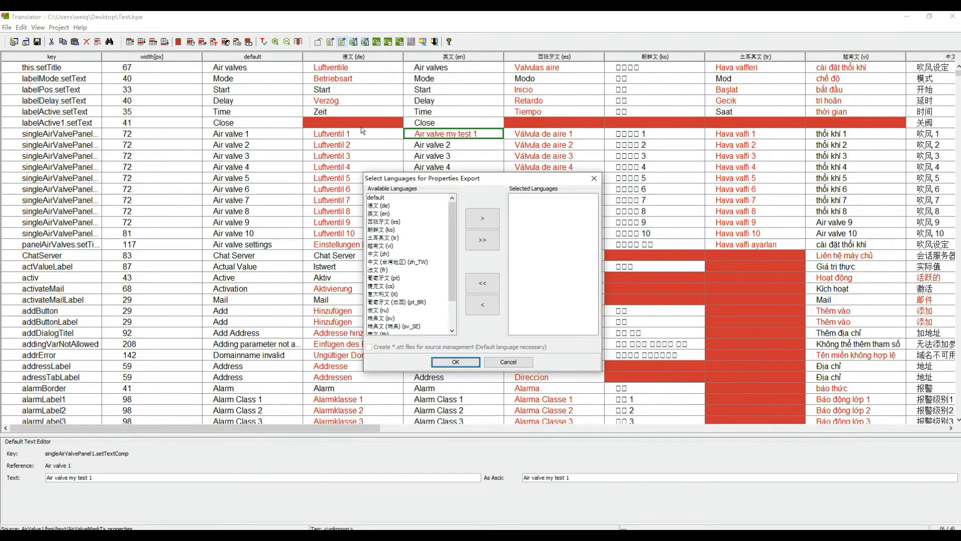
left_click(386, 214)
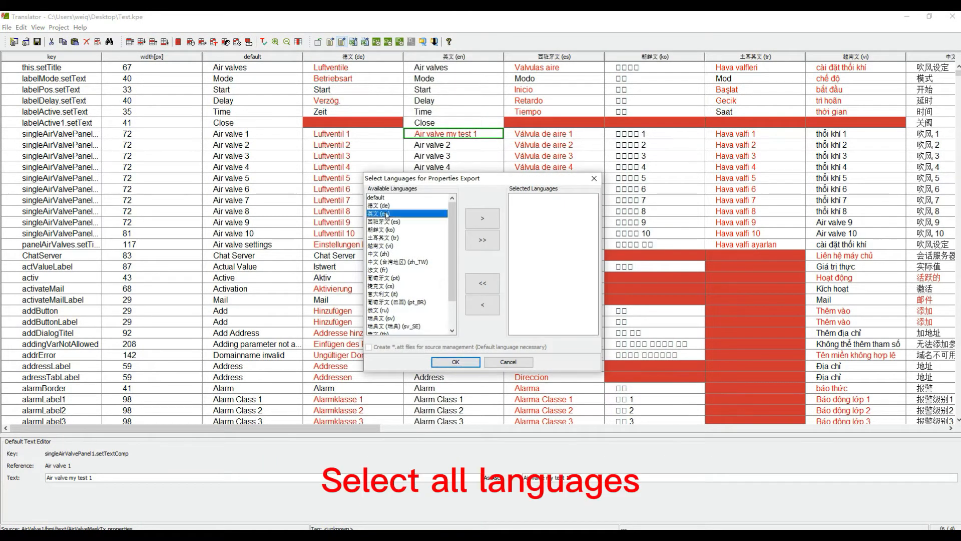
left_click(474, 214)
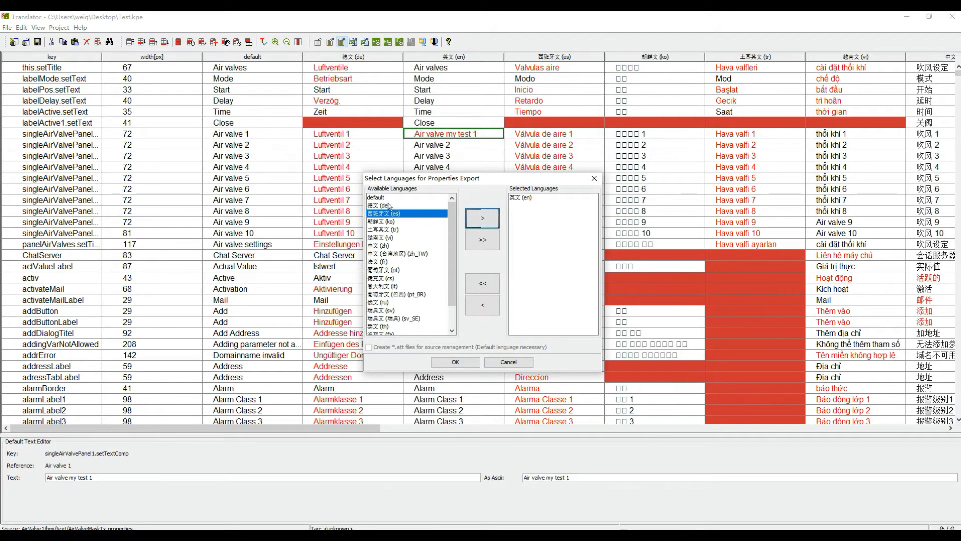
left_click(389, 245)
left_click(482, 218)
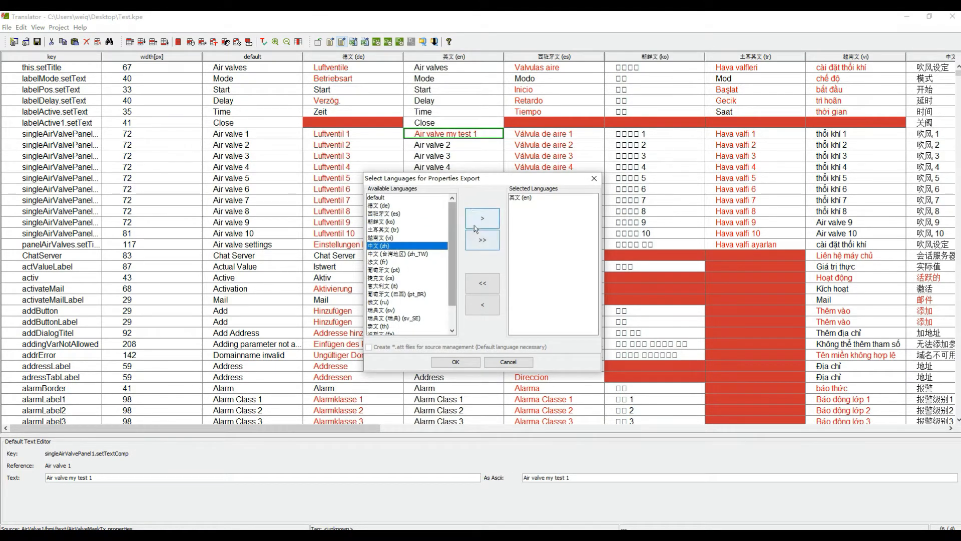
left_click(528, 199)
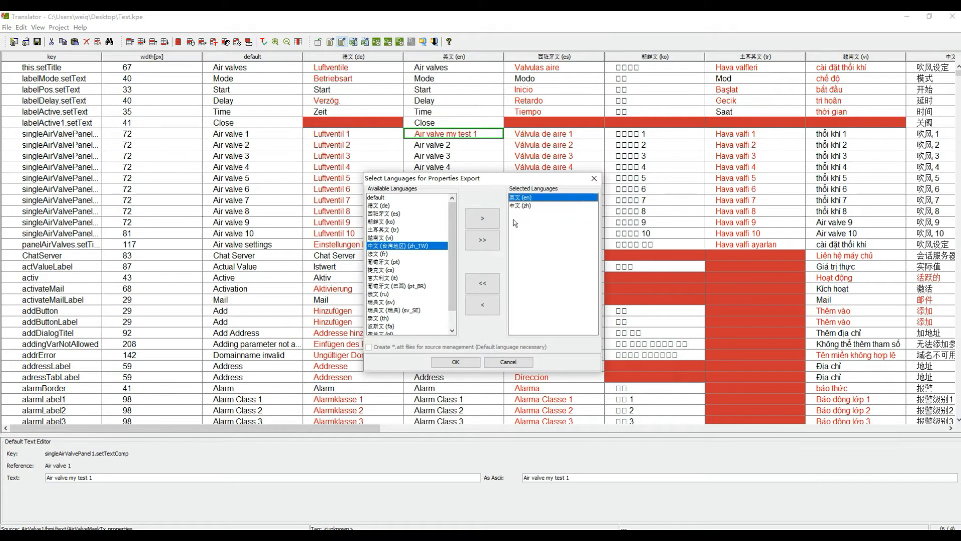
left_click(482, 241)
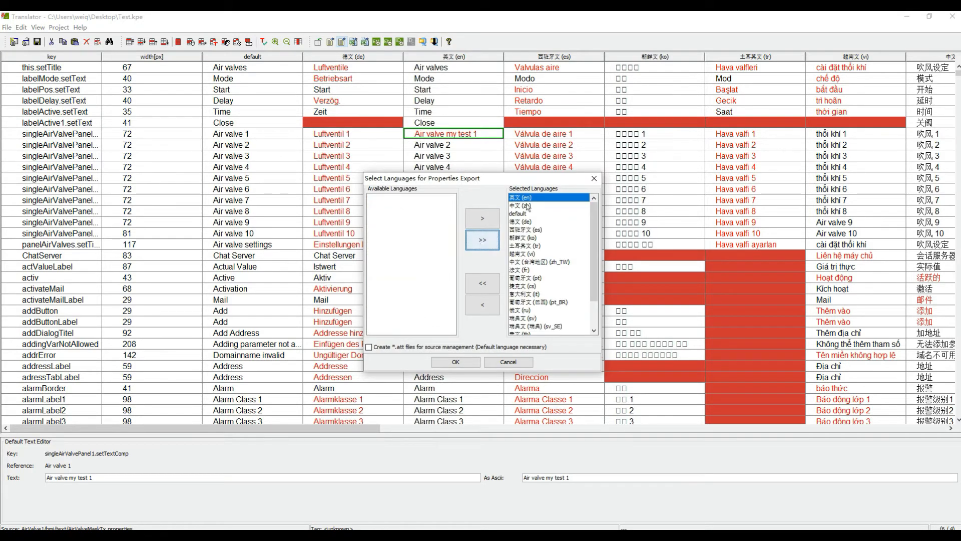
left_click(465, 362)
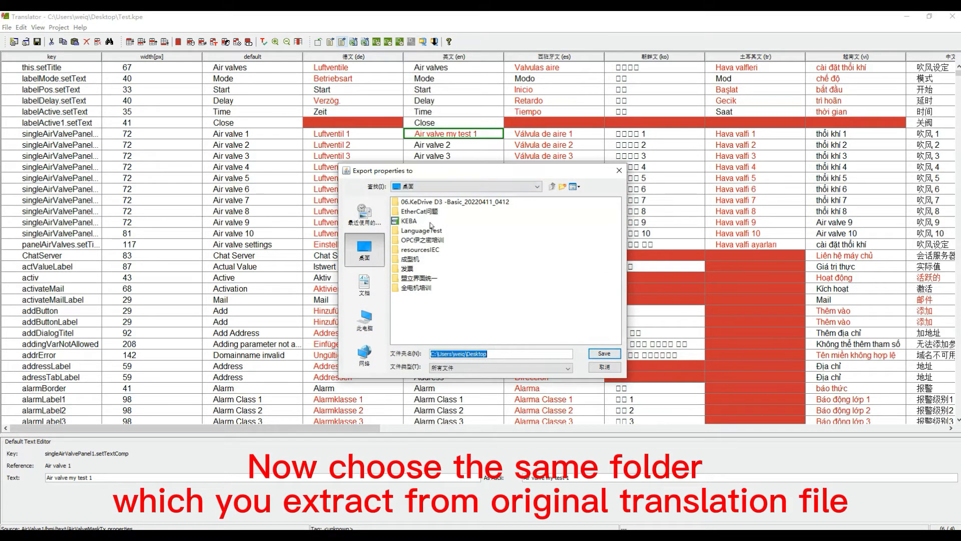
Export the properties into the LanguageTest\language folder on the desktop, accepting the subfolder and non-empty folder prompts.
double_click(431, 228)
left_click(407, 206)
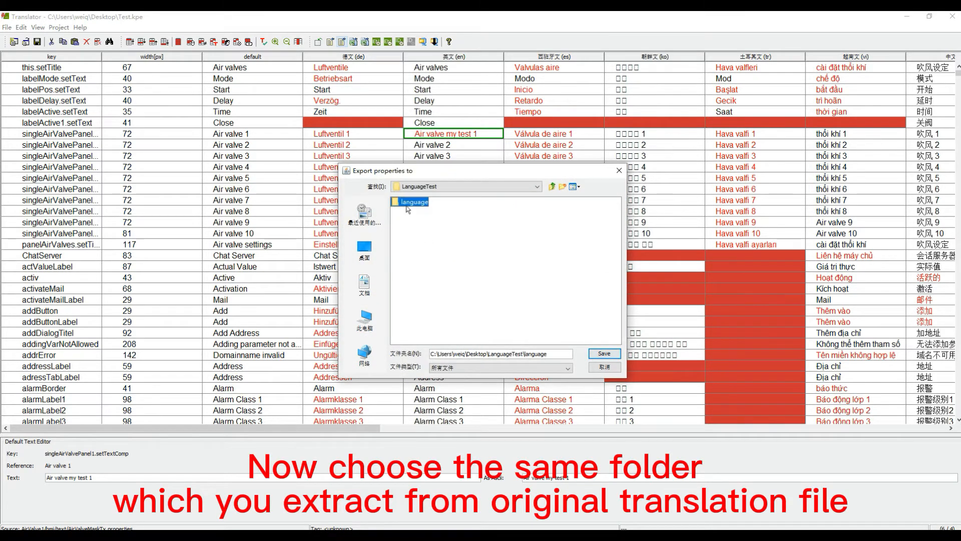
double_click(407, 205)
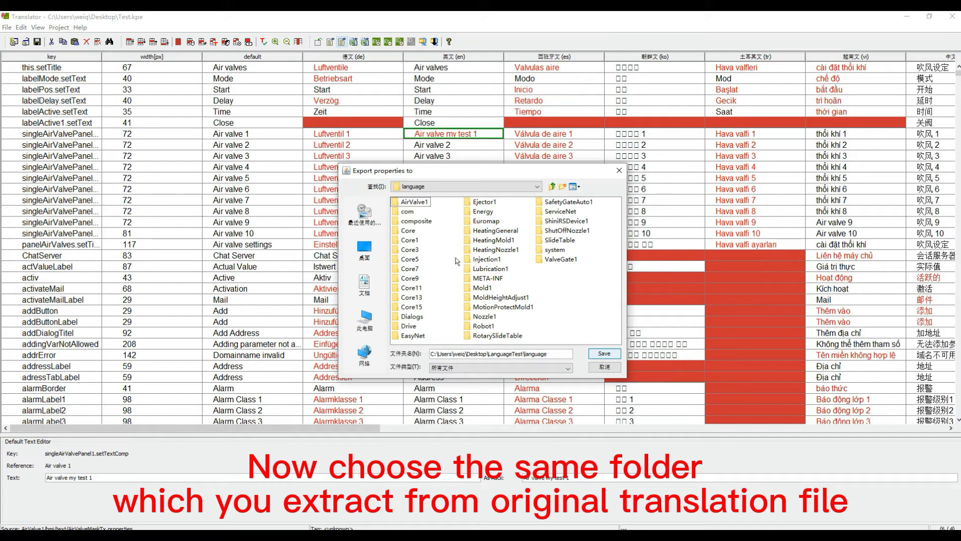
left_click(596, 352)
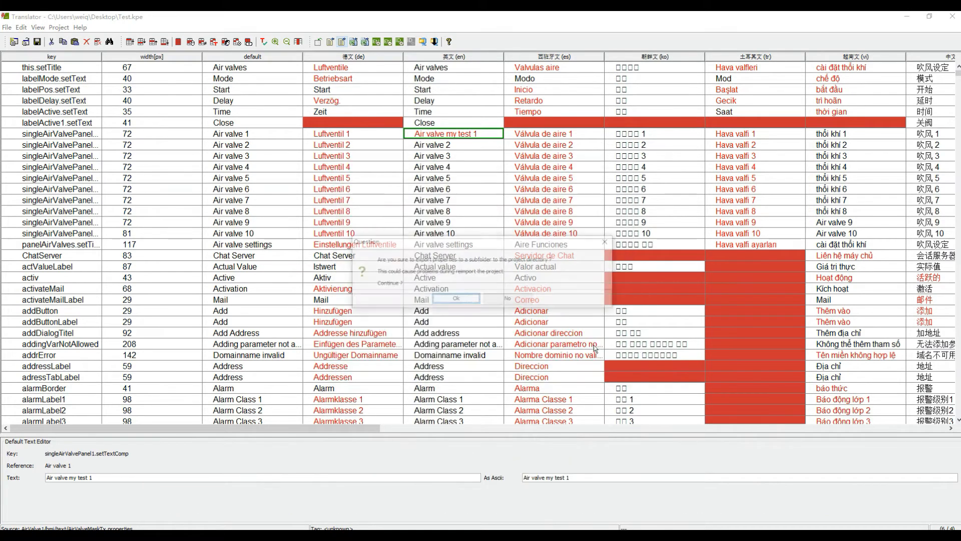
left_click(462, 300)
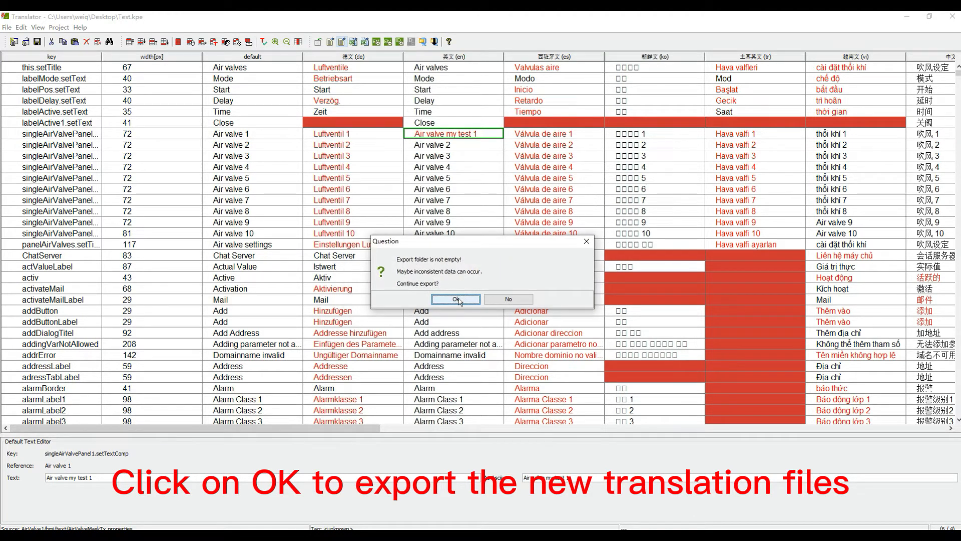
left_click(460, 300)
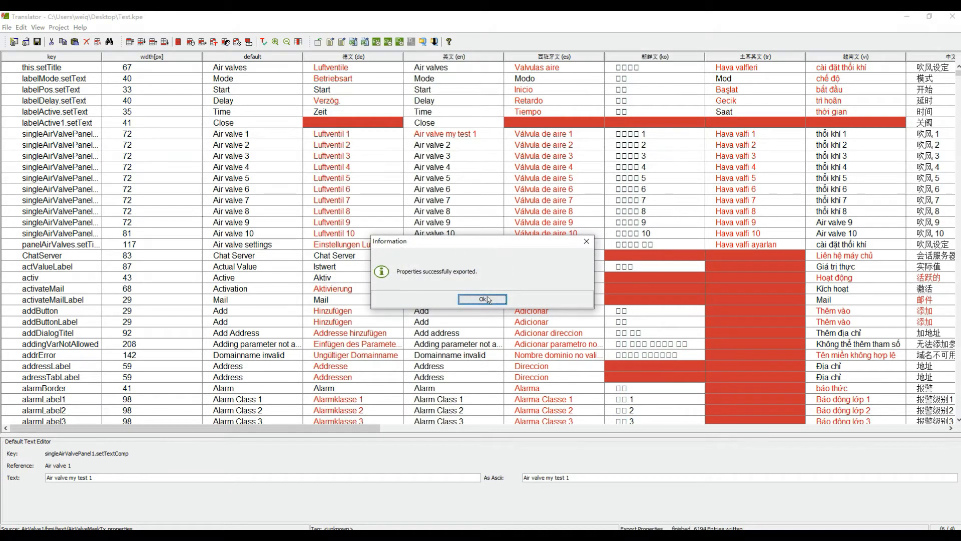
left_click(482, 299)
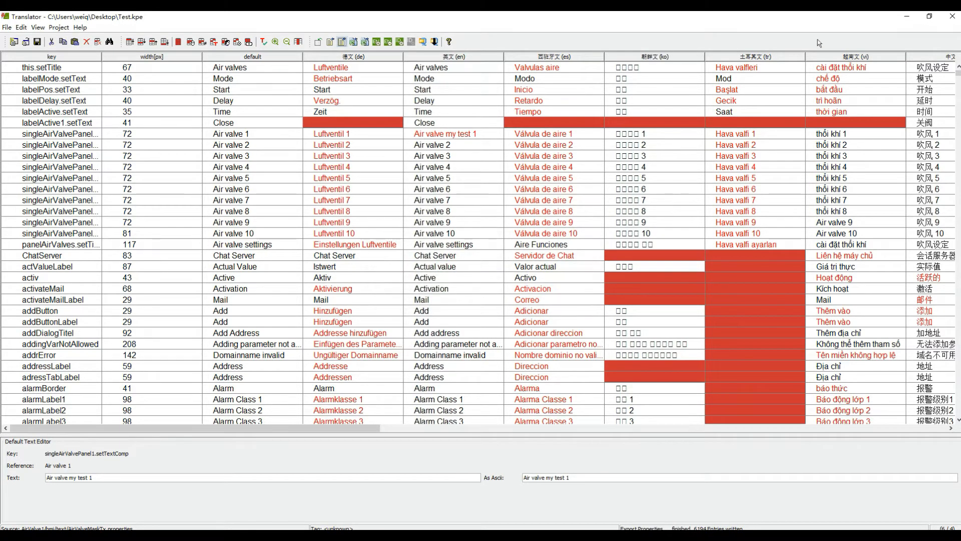
Close the Translator without saving the project and reopen the LanguageTest\language folder in a maximized file window.
left_click(947, 20)
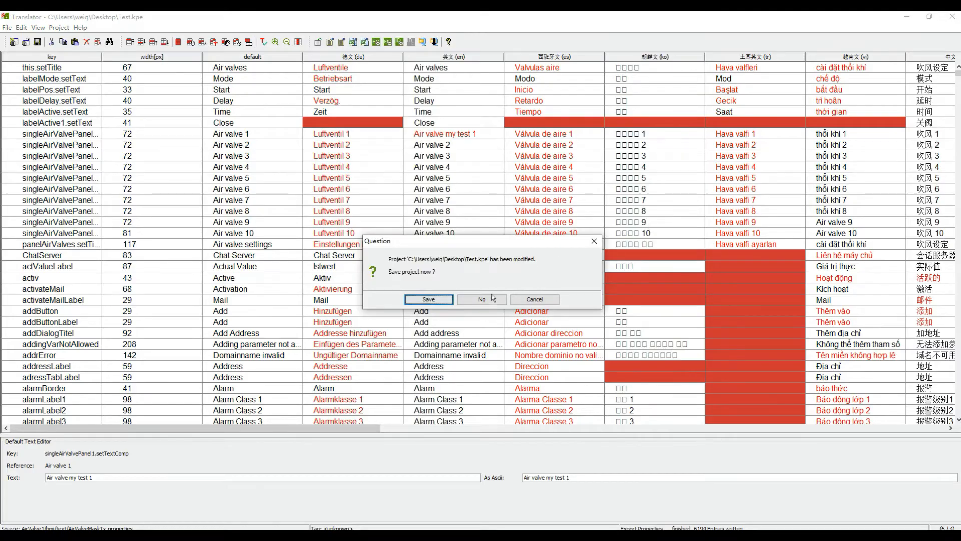
left_click(489, 296)
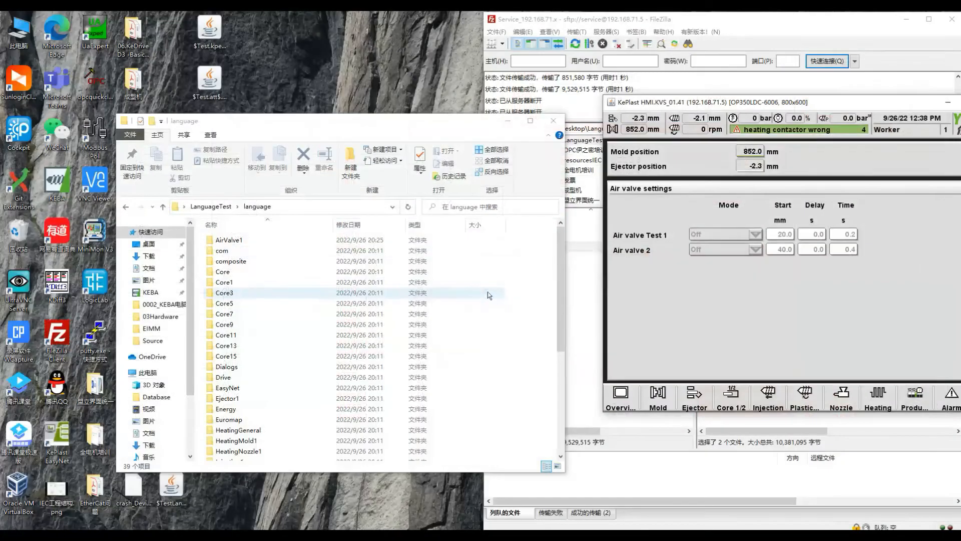
left_click(211, 206)
double_click(236, 243)
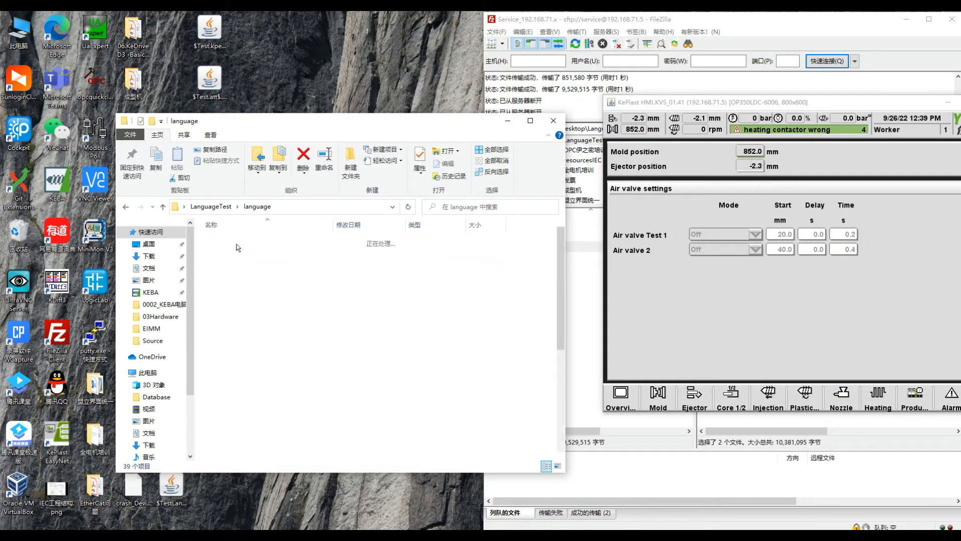
scroll(300, 376, "down", 6)
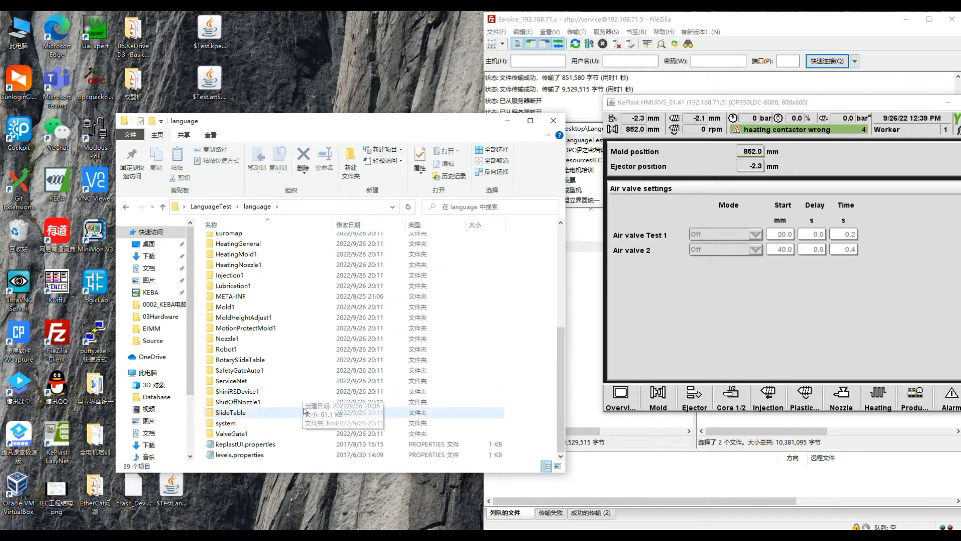
scroll(302, 409, "up", 6)
scroll(320, 344, "down", 6)
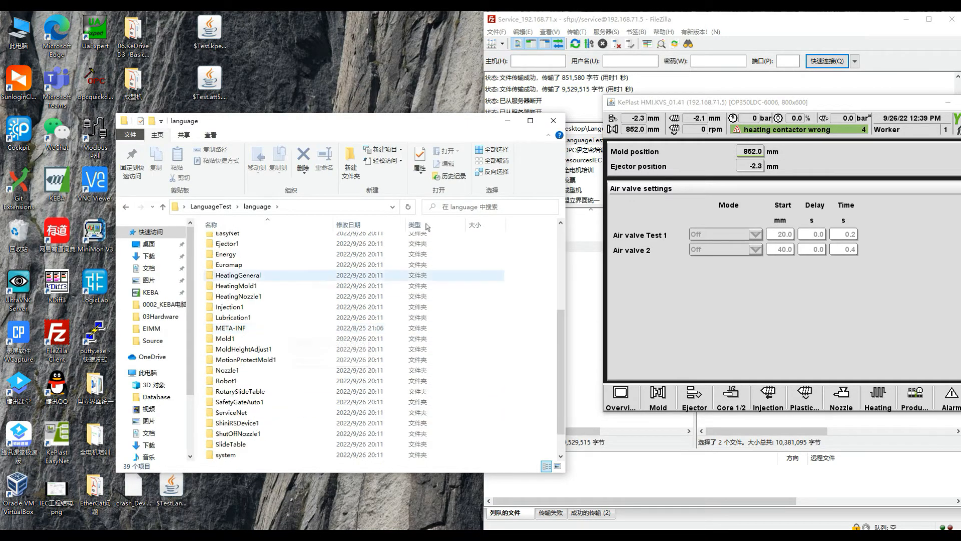
left_click(530, 120)
scroll(343, 260, "up", 1)
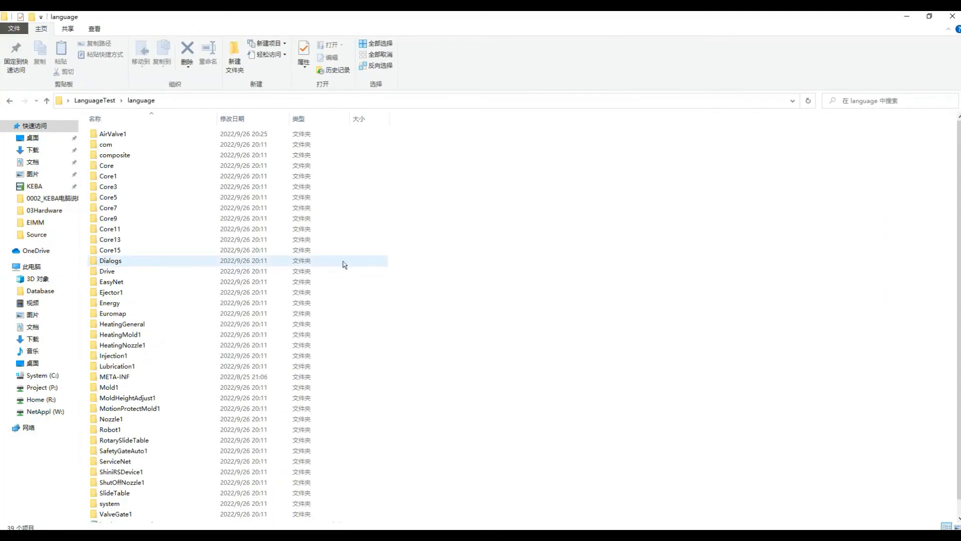
Compress all folders and files in the language folder into a ZIP archive named language.zip.
key("ctrl+a")
scroll(344, 261, "down", 1)
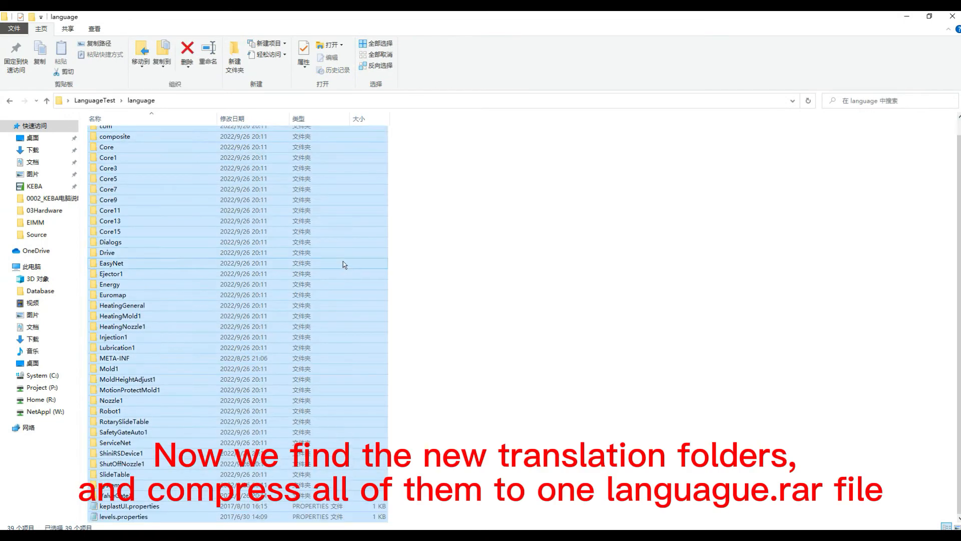
right_click(161, 228)
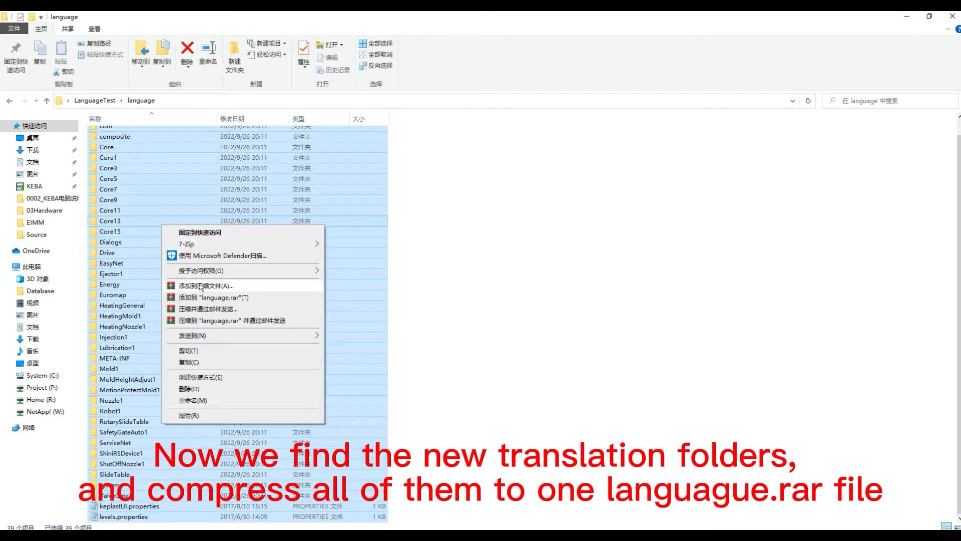
left_click(206, 285)
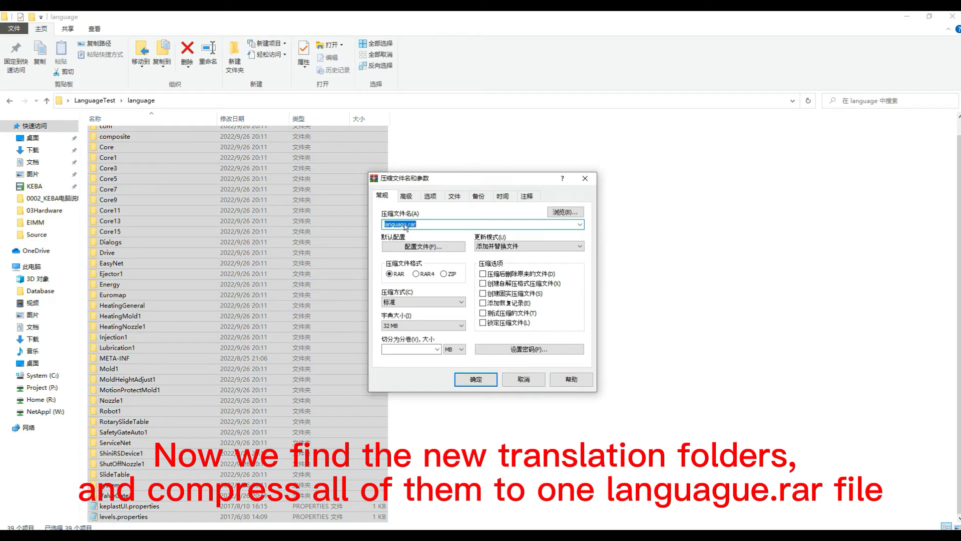
left_click_drag(406, 225, 446, 228)
key("BackSpace")
type(".zip")
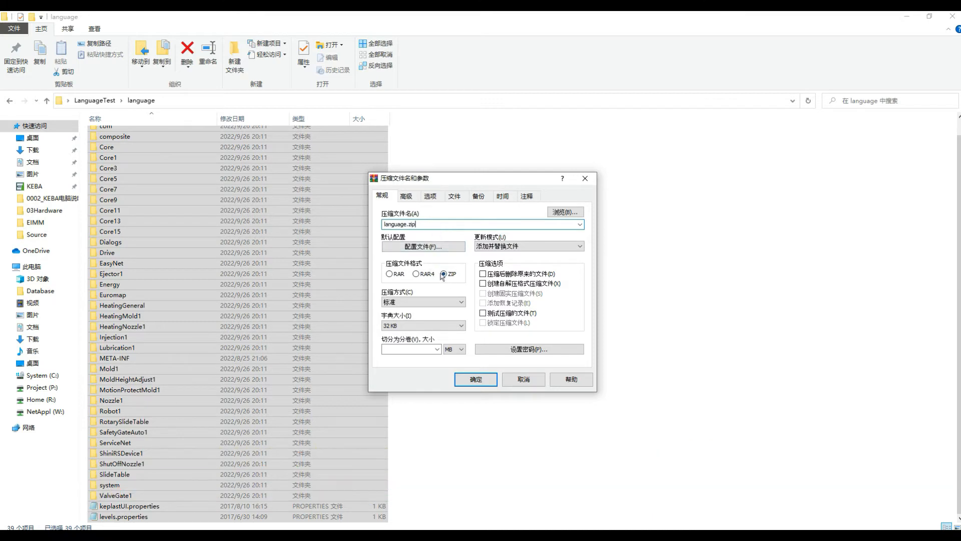
left_click(473, 378)
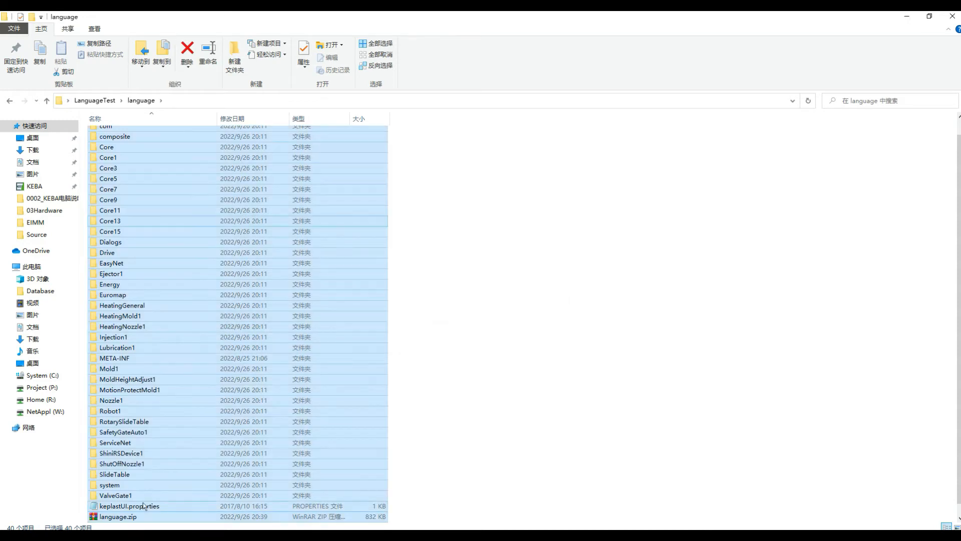
Rename language.zip to language.jar, accept the file extension change, and restore the folder window from its maximized size.
left_click(124, 509)
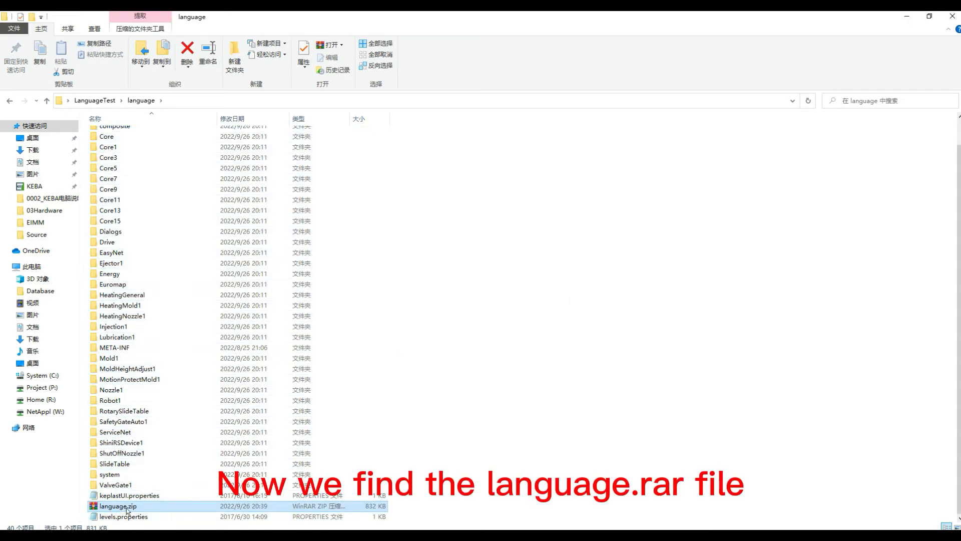
left_click(126, 509)
left_click_drag(129, 510, 161, 510)
type("jar")
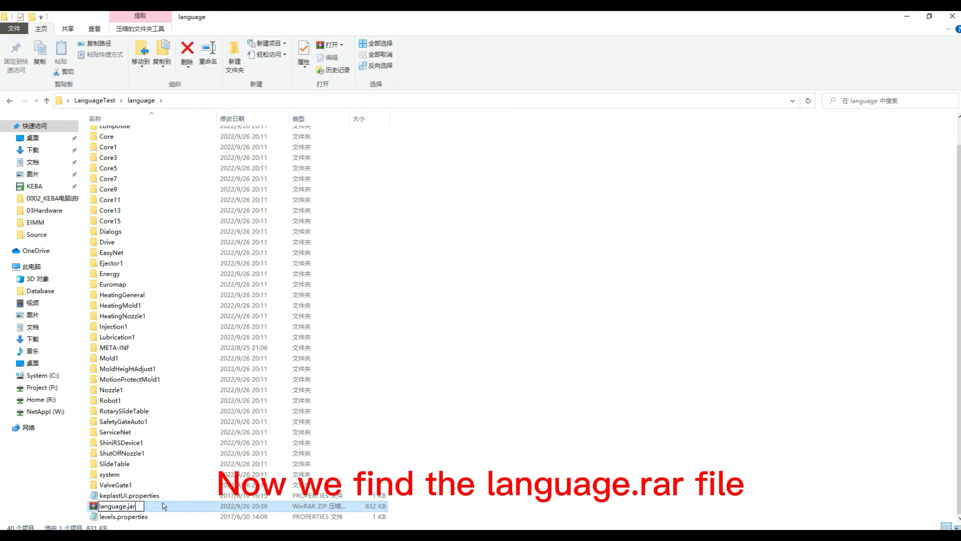
key("Return")
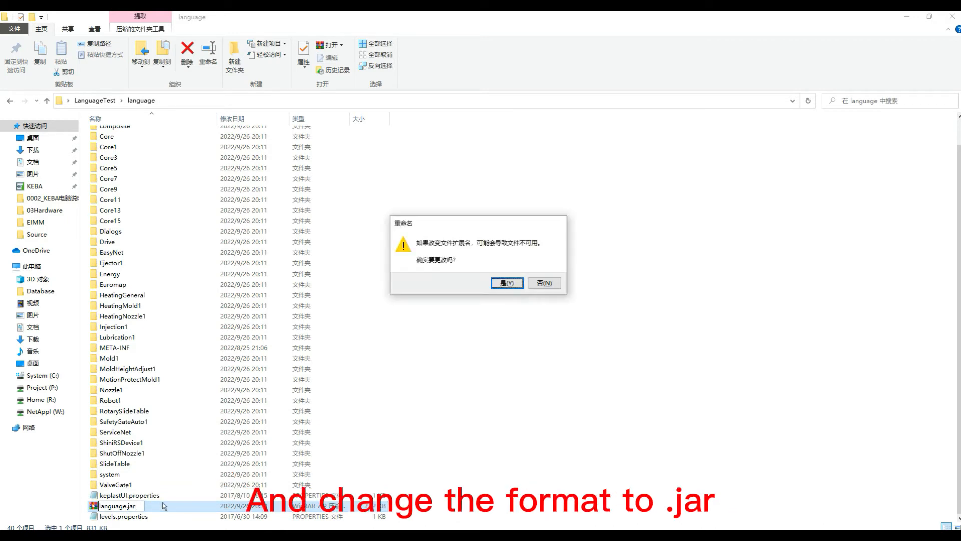
left_click(498, 281)
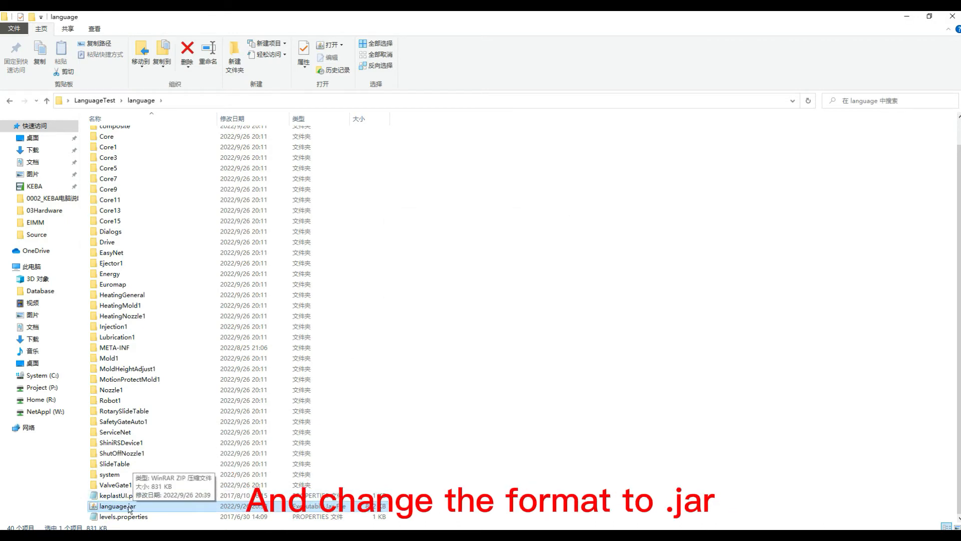
left_click(929, 16)
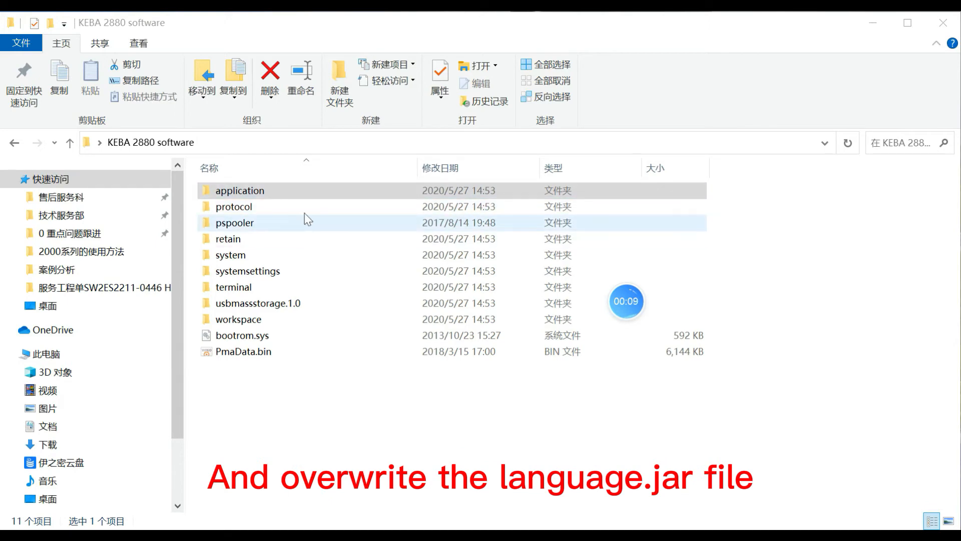
Open the application\view folder inside the KEBA 2880 software folder to locate where language.jar belongs.
double_click(296, 197)
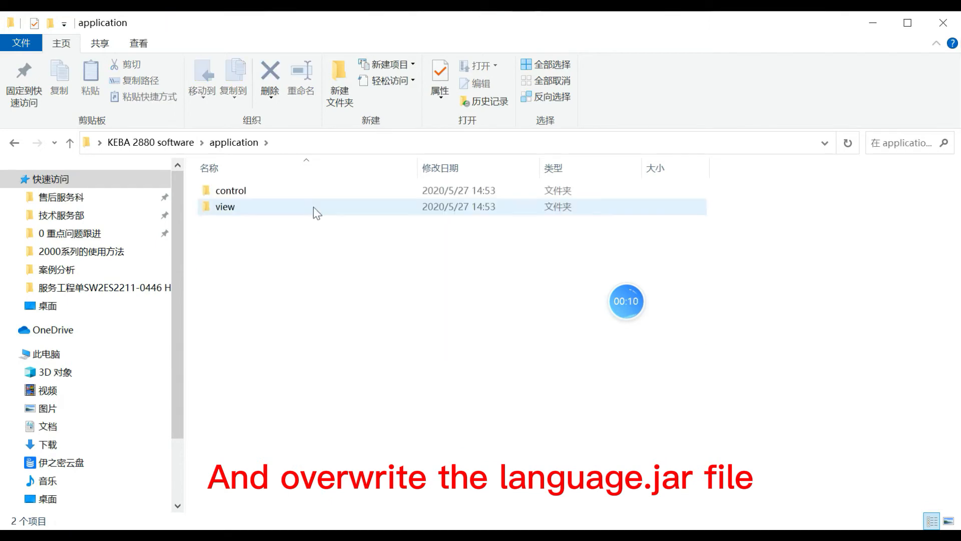
left_click(270, 211)
double_click(270, 212)
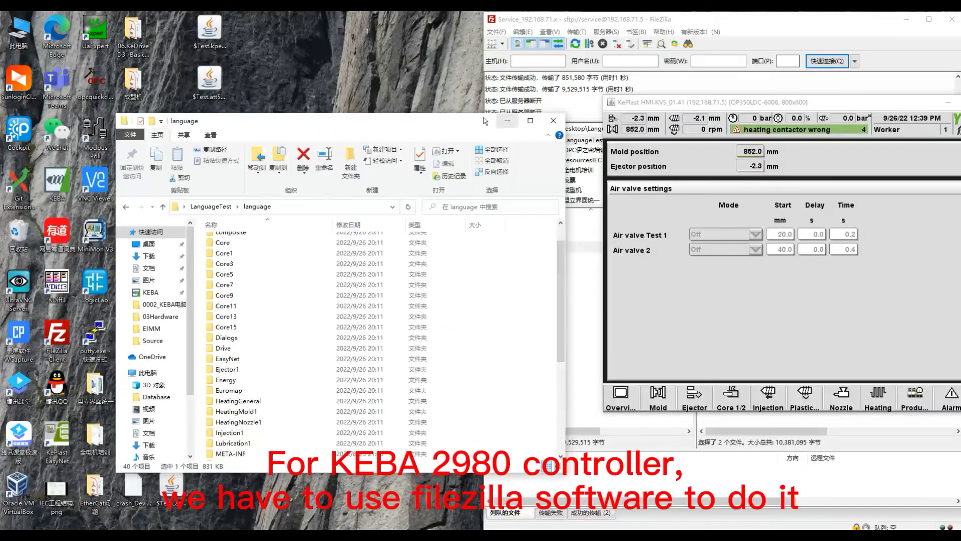
Upload the new language.jar to /appldisk/application/view through FileZilla, overwriting the existing file on the controller.
left_click_drag(449, 126, 335, 69)
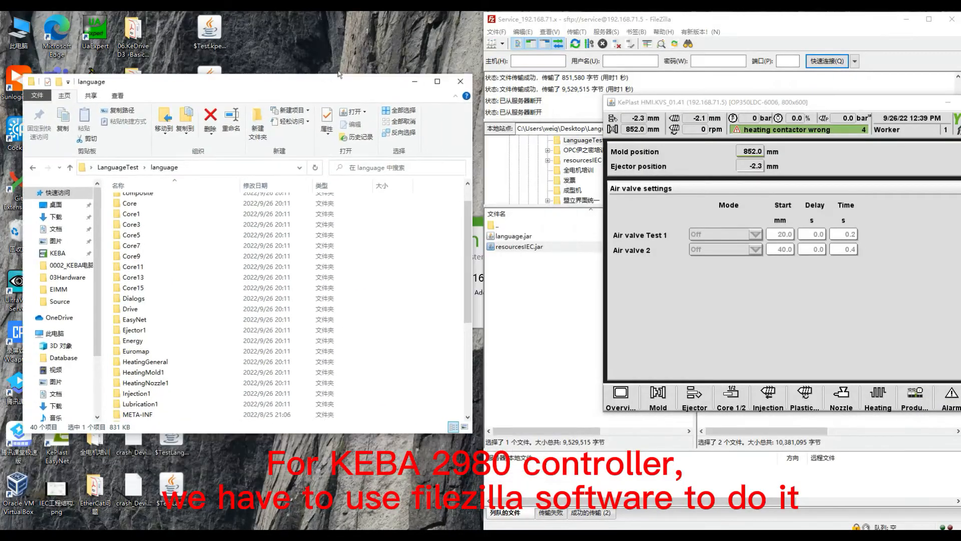
scroll(261, 257, "down", 5)
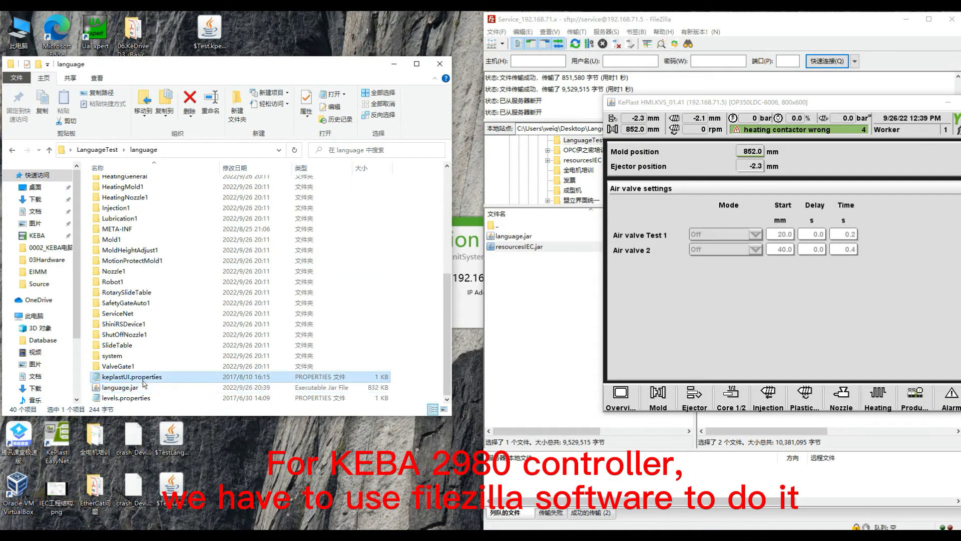
left_click(350, 535)
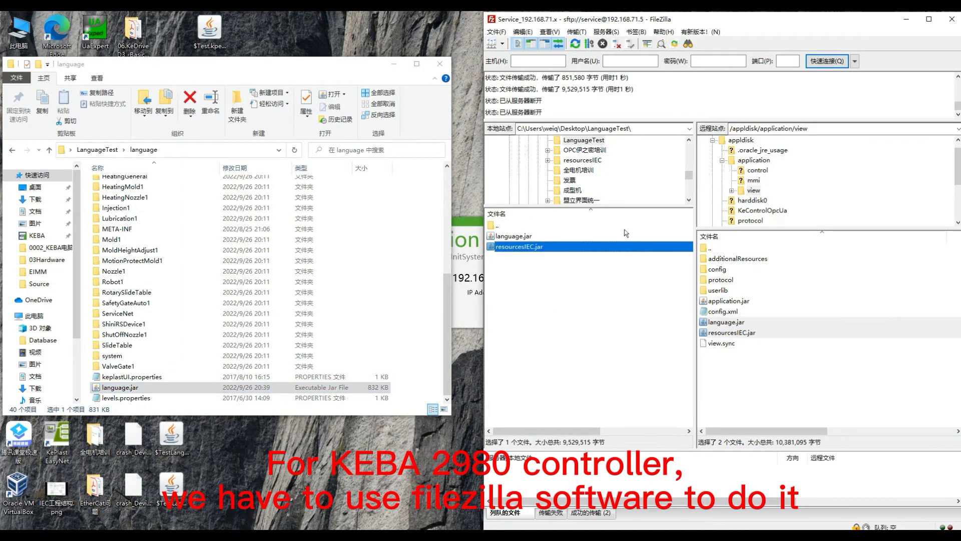
left_click(757, 366)
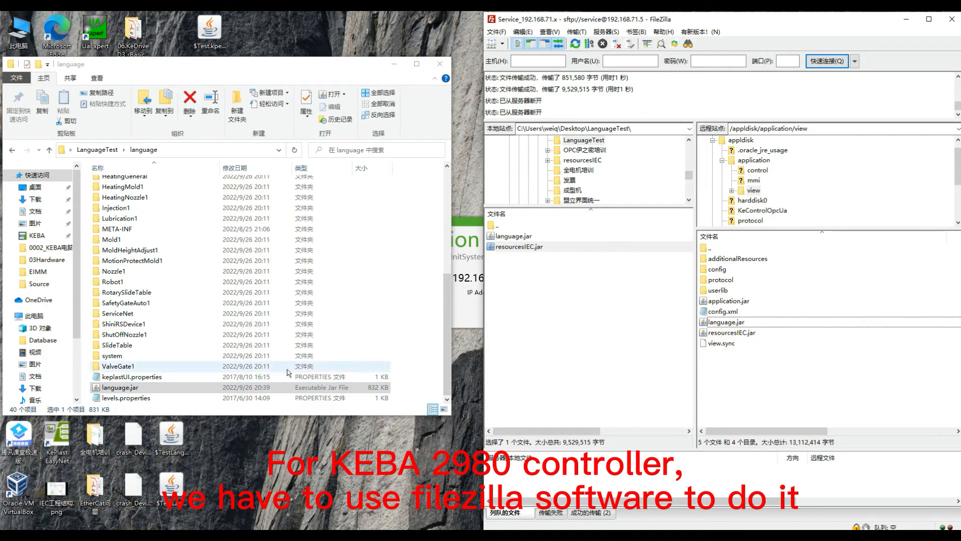
left_click(141, 390)
left_click_drag(140, 390, 784, 368)
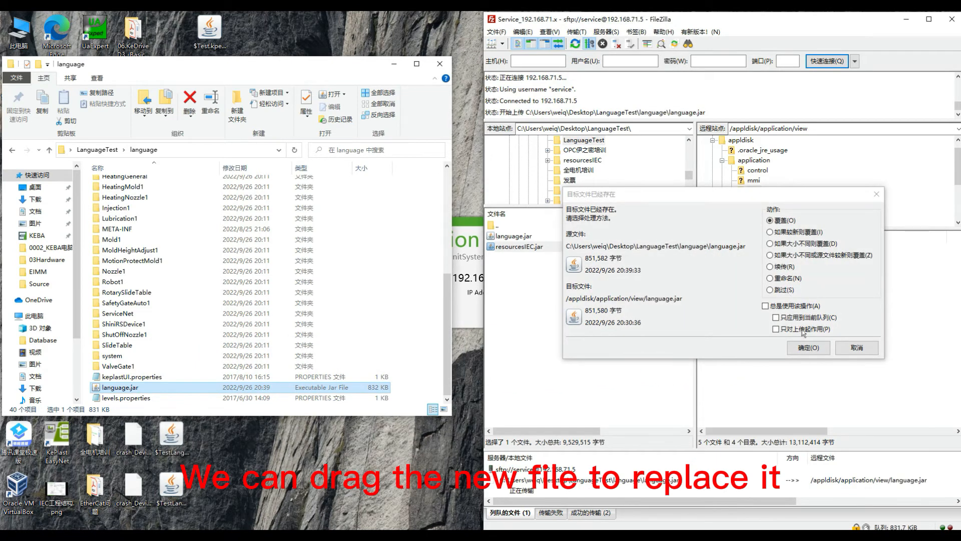
left_click(808, 347)
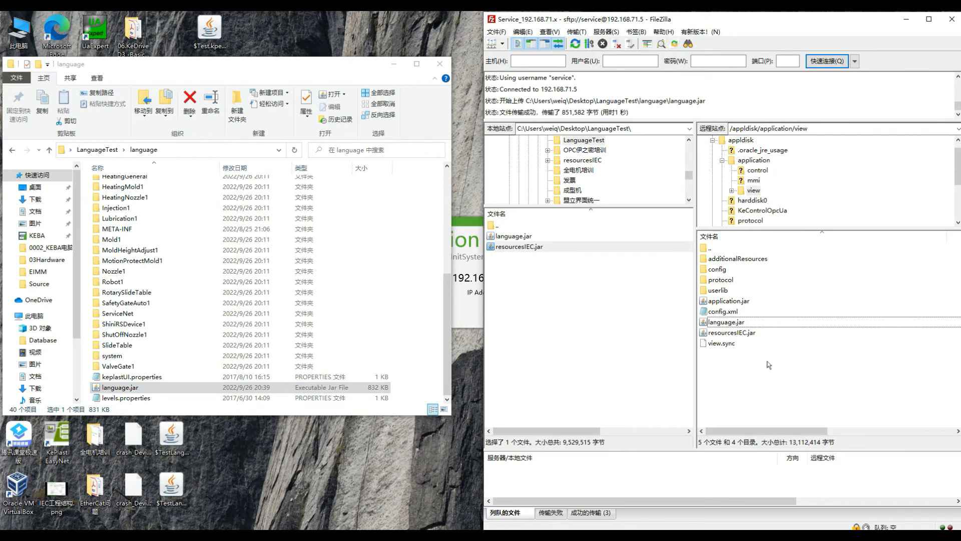
Bring up the Simulation window and stop the running i2980 simulation to reboot the controller.
left_click(467, 308)
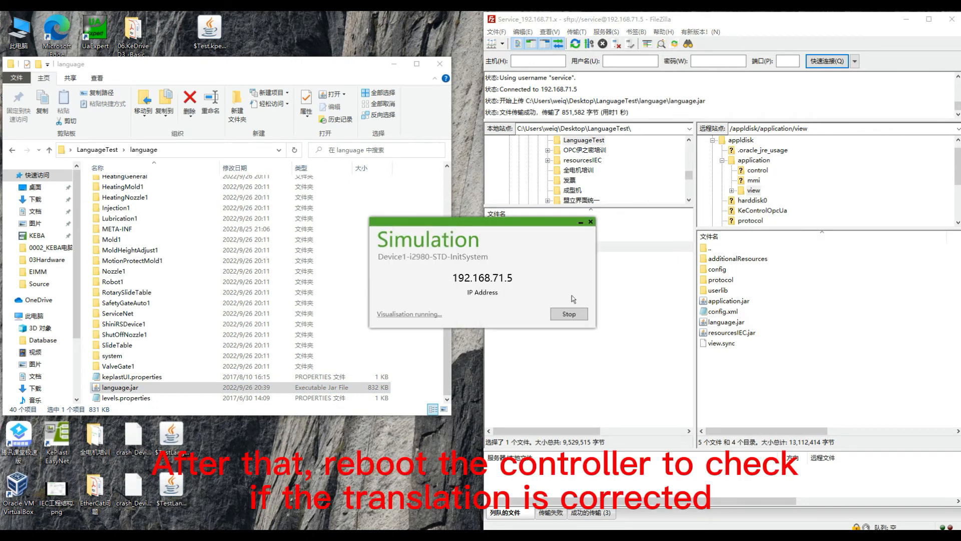
left_click(569, 314)
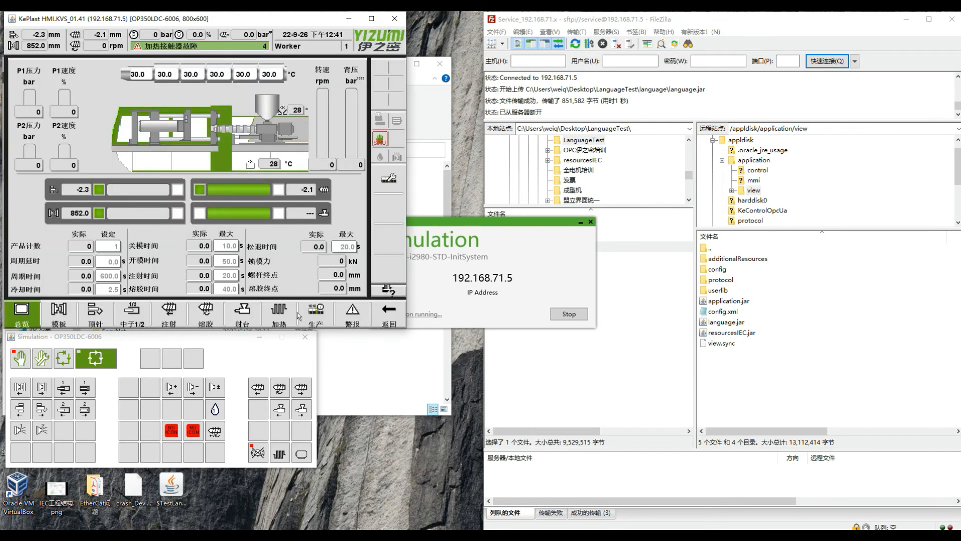
Set the KePlast HMI language to English in the production settings and open the ejector's air valve settings page.
left_click(303, 316)
left_click(323, 254)
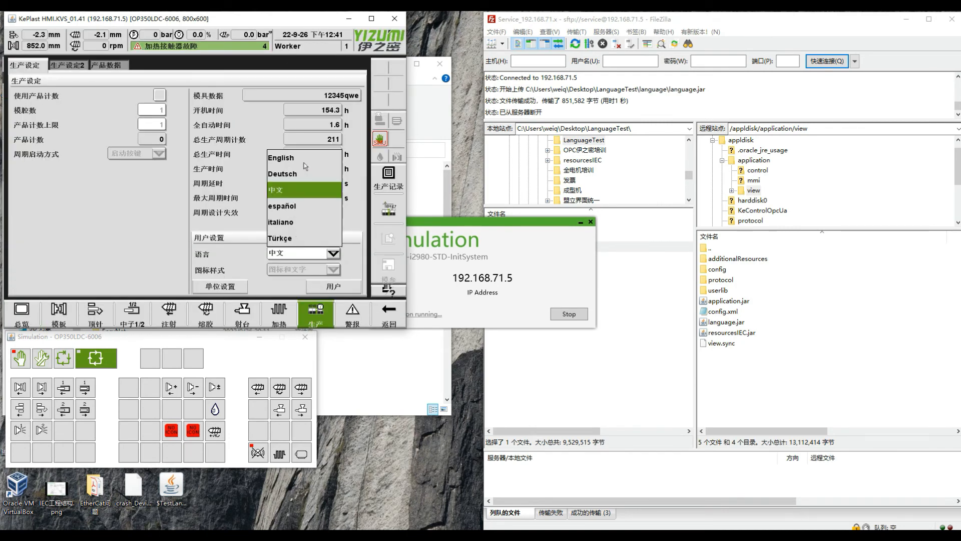
left_click(306, 159)
left_click(96, 316)
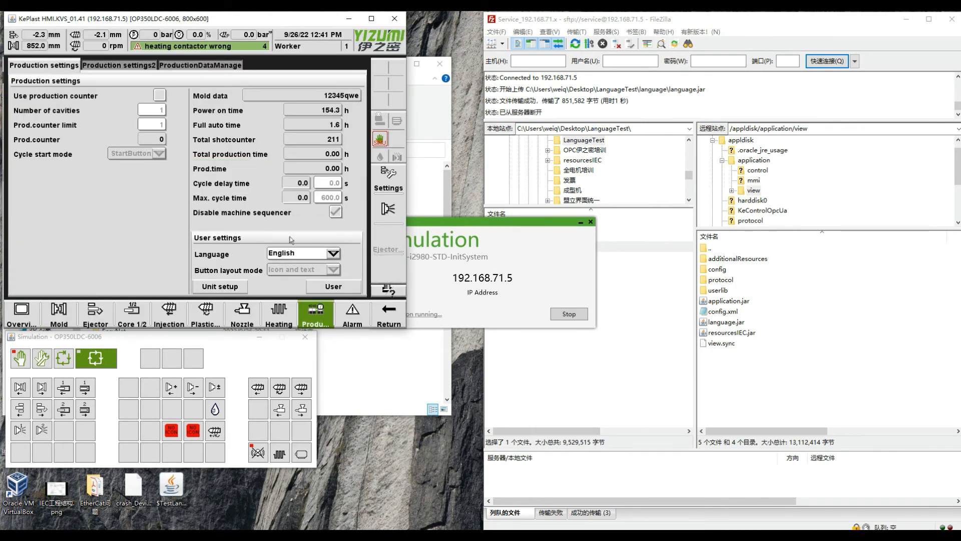
left_click(389, 208)
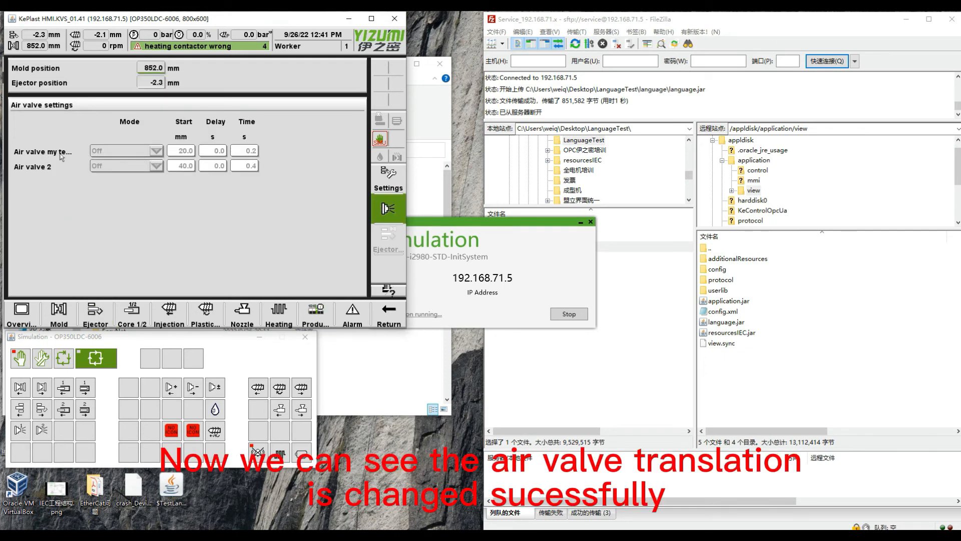